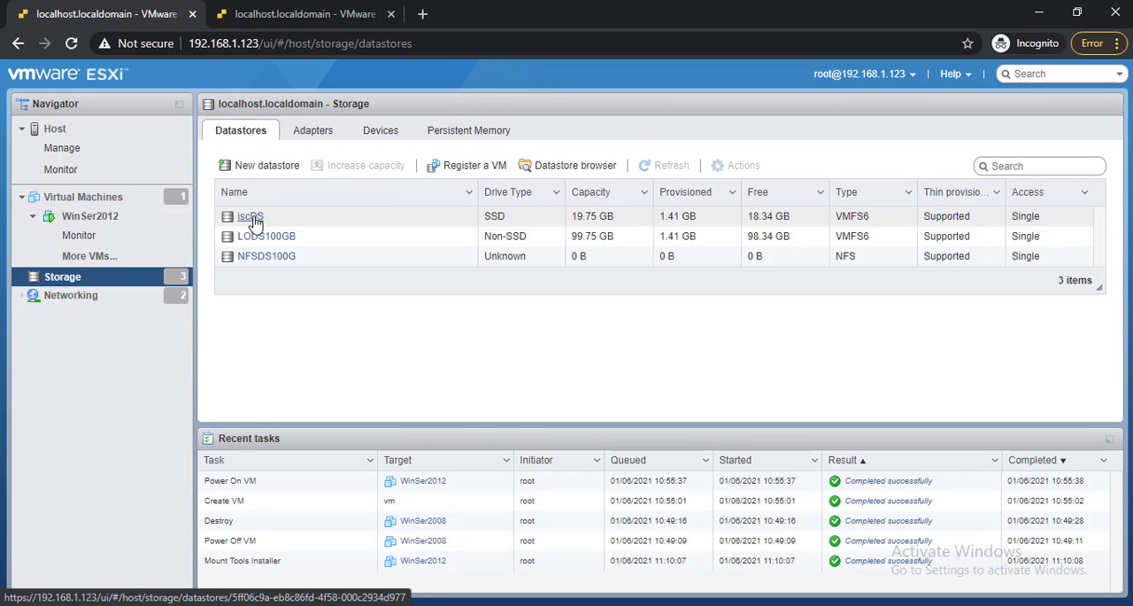
Open the iscDS datastore on host 192.168.1.123 and compare its details with iscDS on host 192.168.1.10.
{"action": "left_click", "coordinate": [252, 217]}
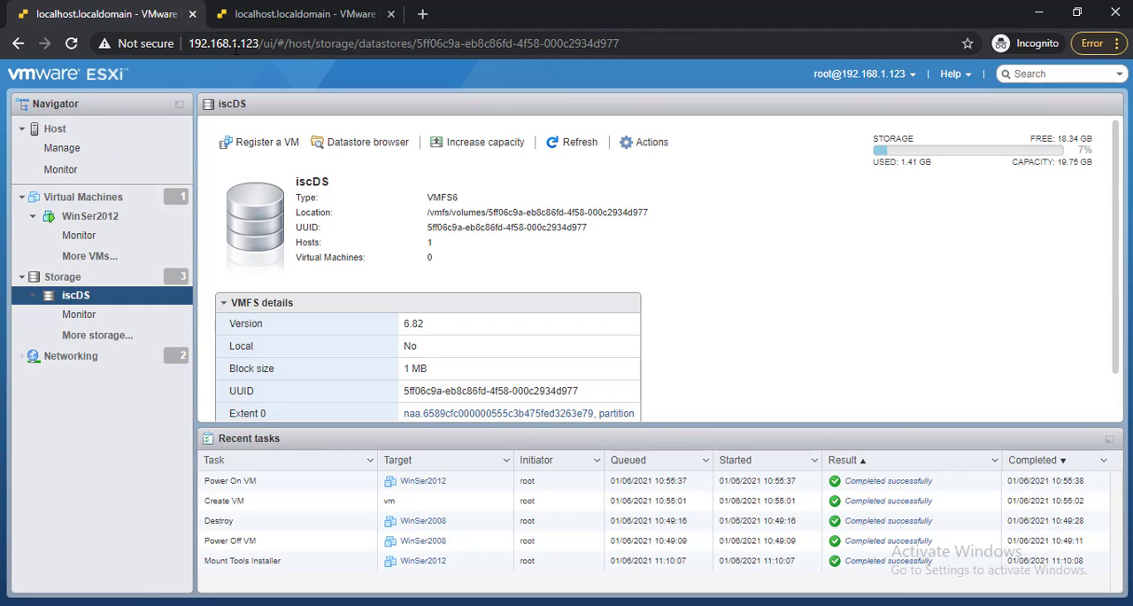
{"action": "left_click", "coordinate": [284, 25]}
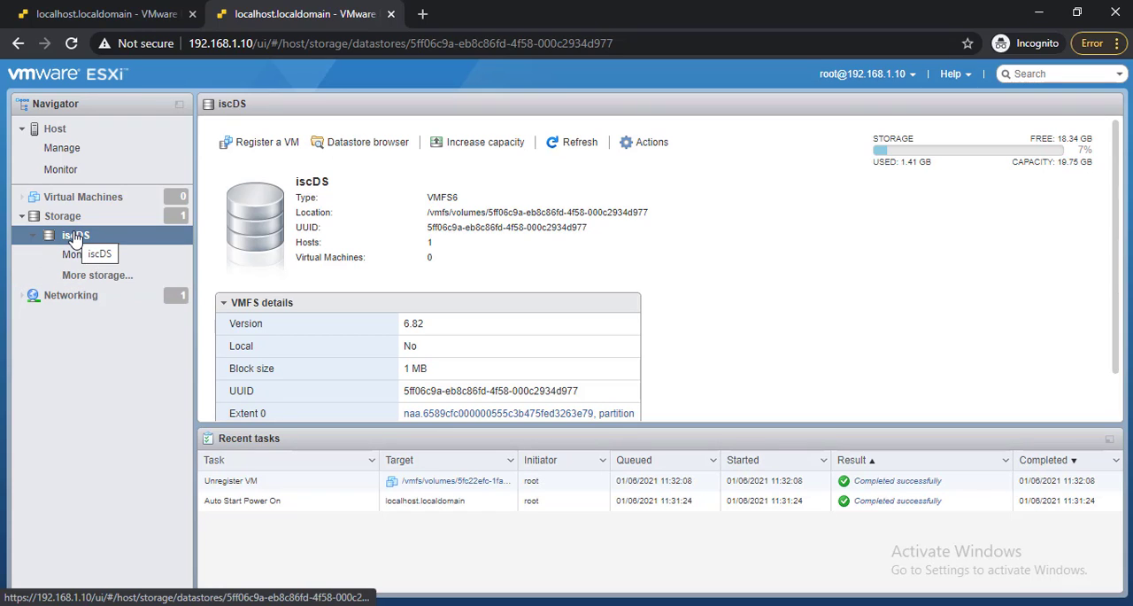
{"action": "left_click", "coordinate": [93, 14]}
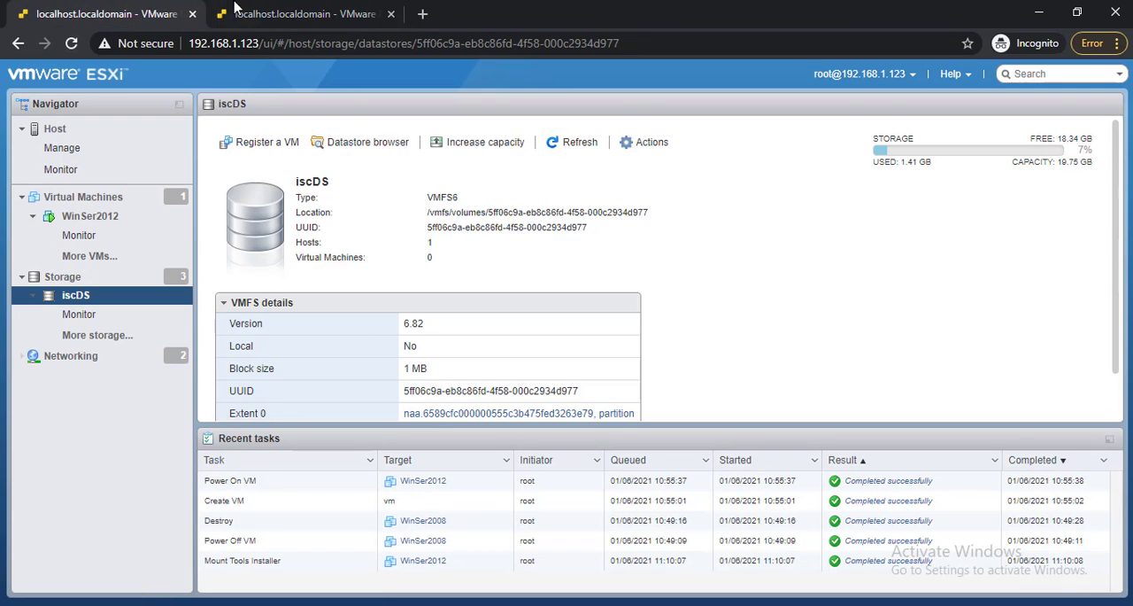
{"action": "left_click", "coordinate": [254, 9]}
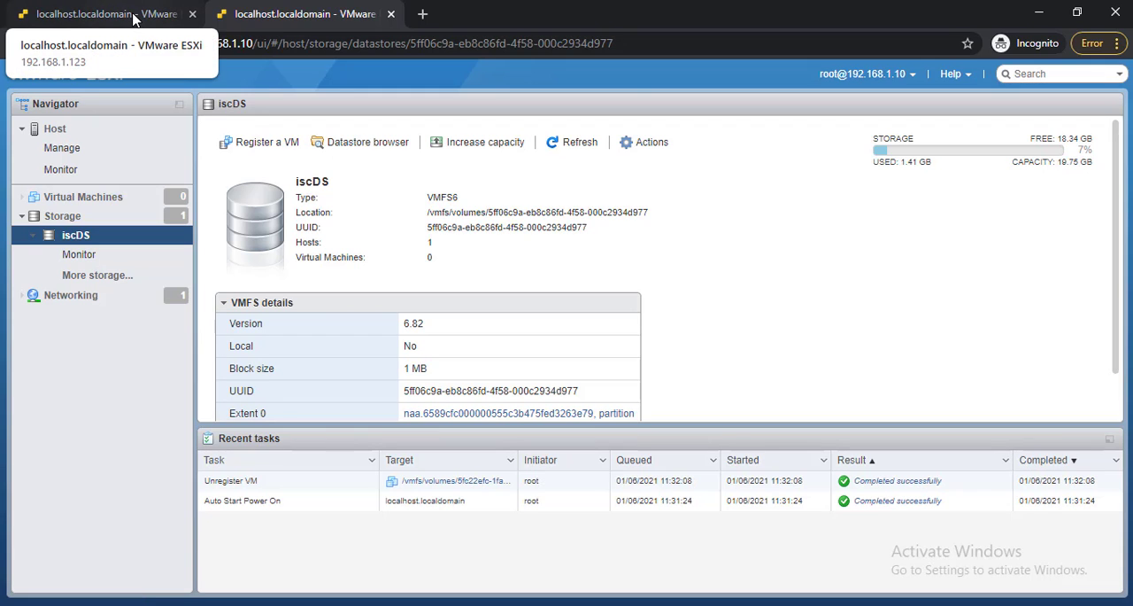
{"action": "left_click", "coordinate": [133, 16]}
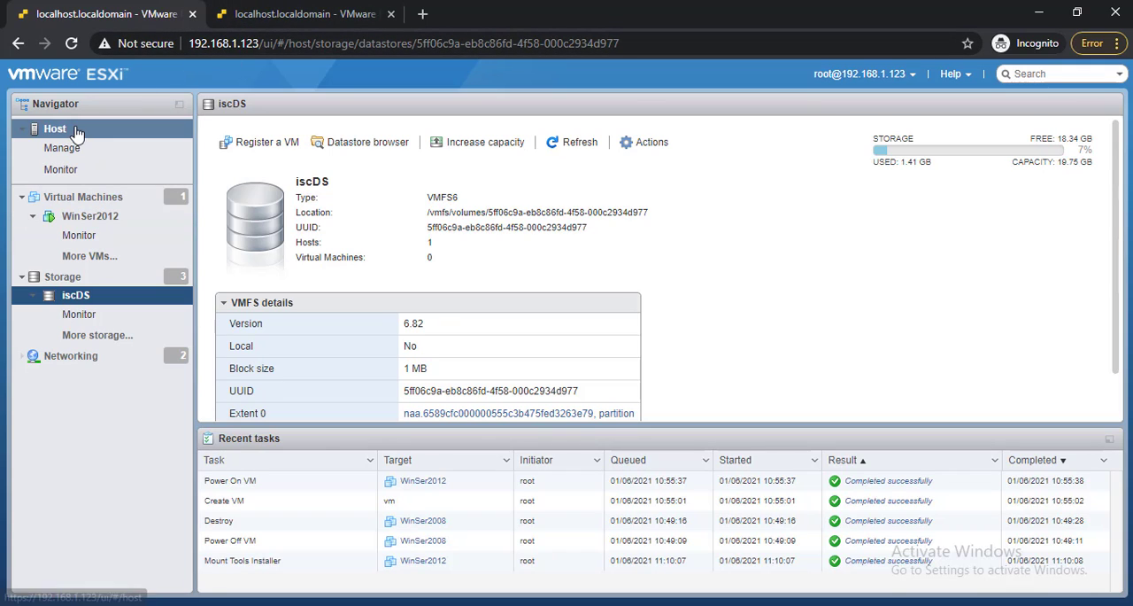
Start creating a new virtual machine on host 192.168.1.123 and proceed to its name and guest OS settings.
{"action": "left_click", "coordinate": [71, 221]}
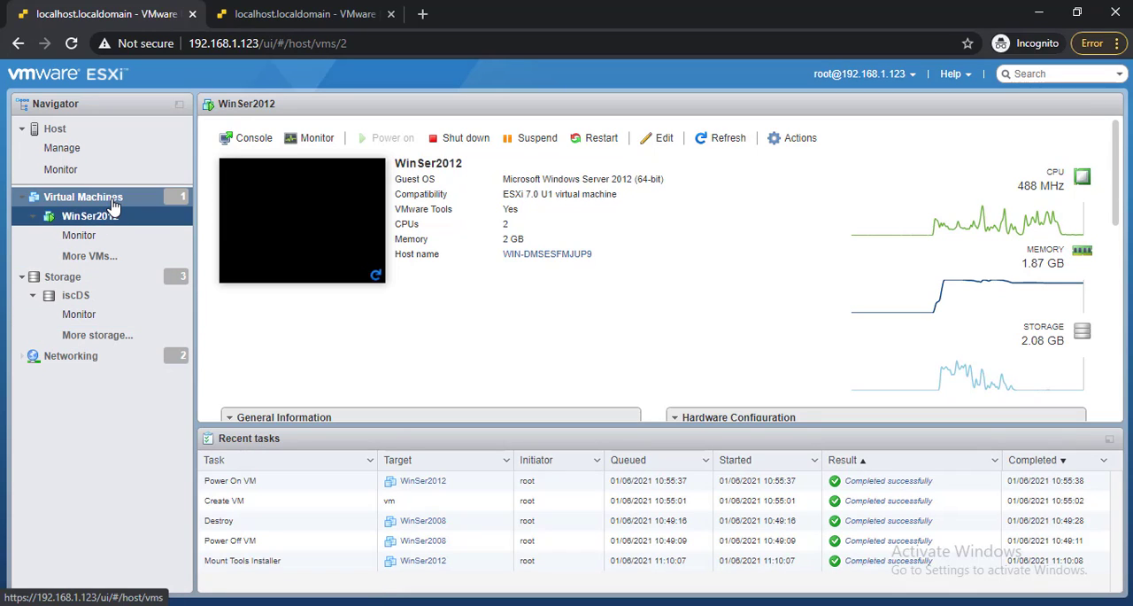
{"action": "left_click", "coordinate": [113, 204]}
{"action": "right_click", "coordinate": [115, 205]}
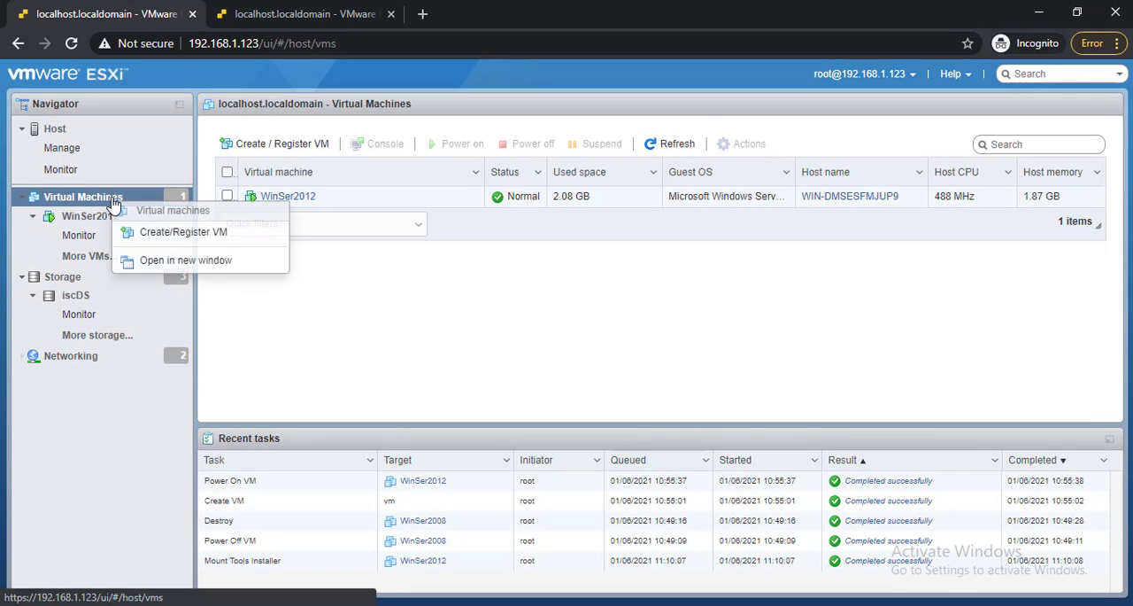
{"action": "left_click", "coordinate": [155, 231]}
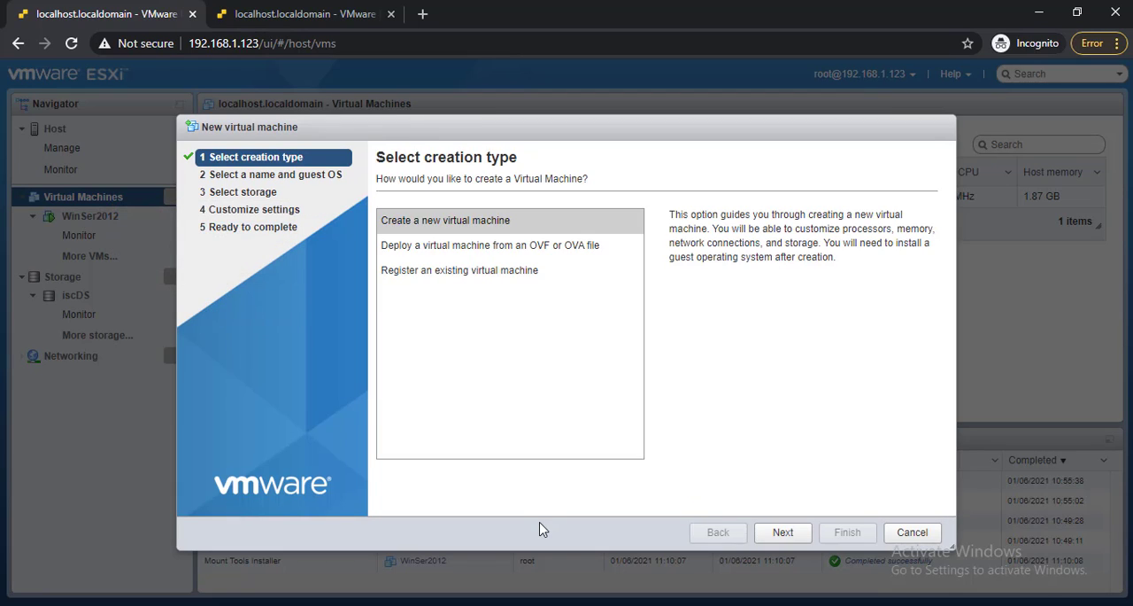
{"action": "left_click", "coordinate": [783, 531]}
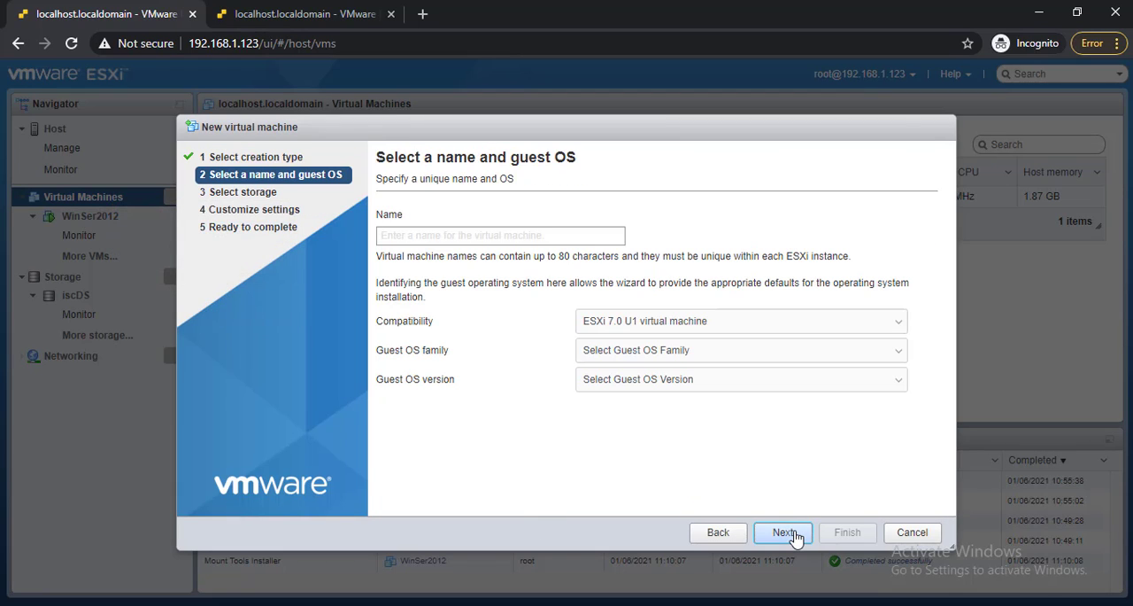
Name the new virtual machine Winser2012onISCDS.
{"action": "left_click", "coordinate": [569, 240]}
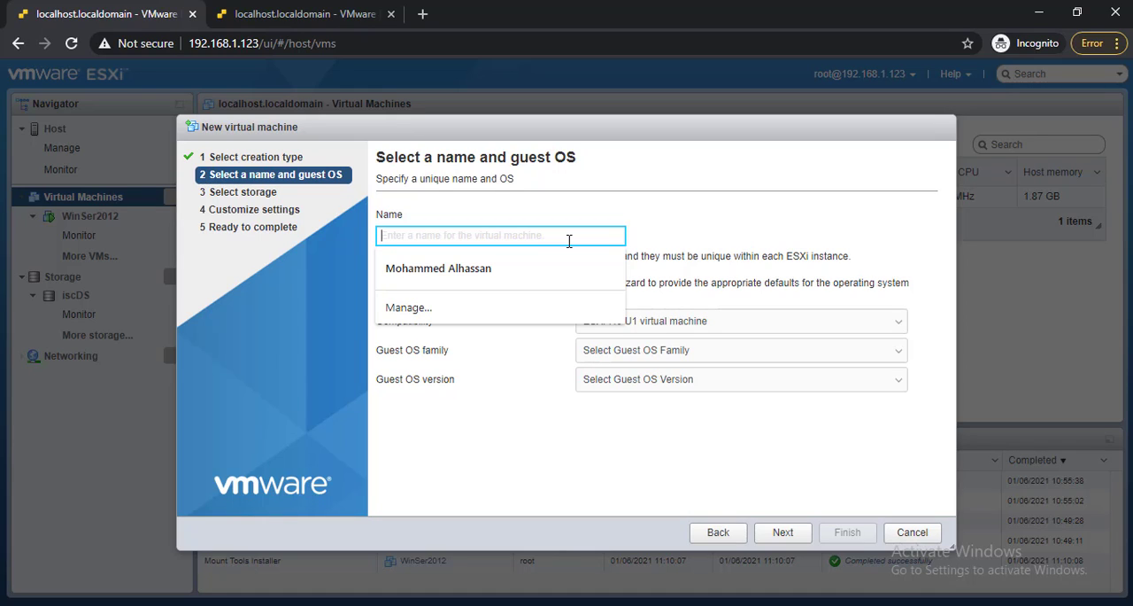
{"action": "type", "text": "Win"}
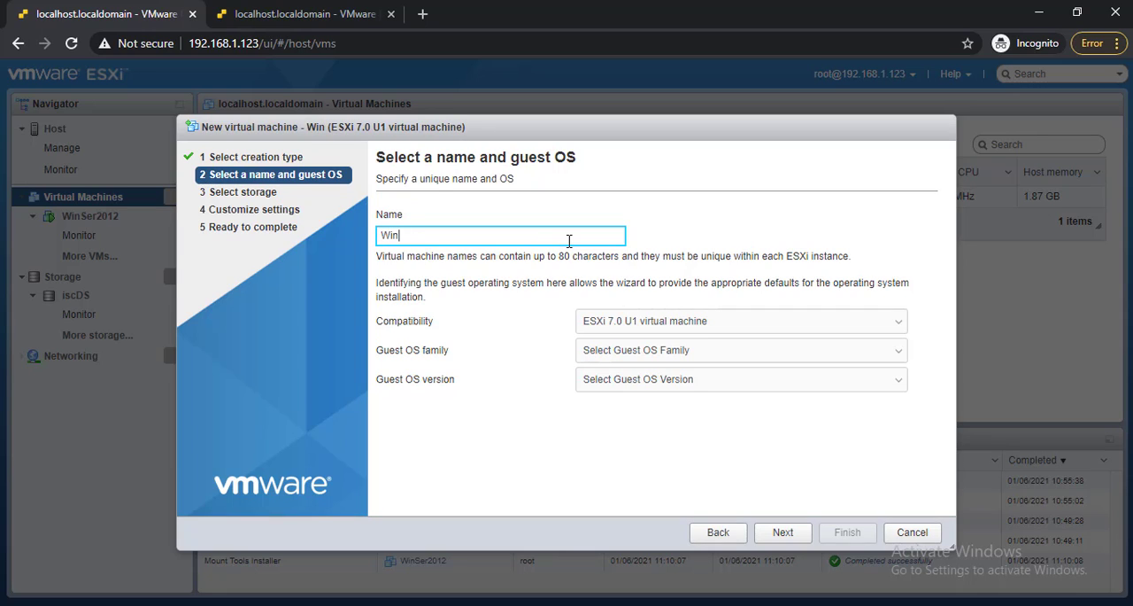
{"action": "type", "text": "ser20012"}
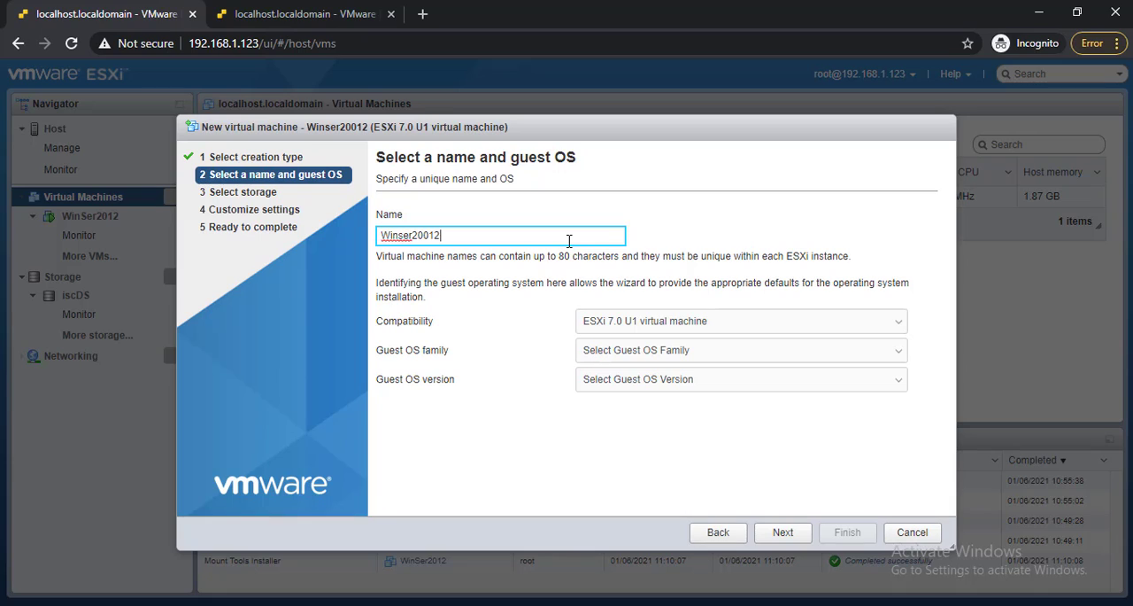
{"action": "key", "text": "BackSpace"}
{"action": "key", "text": "BackSpace"}
{"action": "key", "text": "BackSpace"}
{"action": "type", "text": "12"}
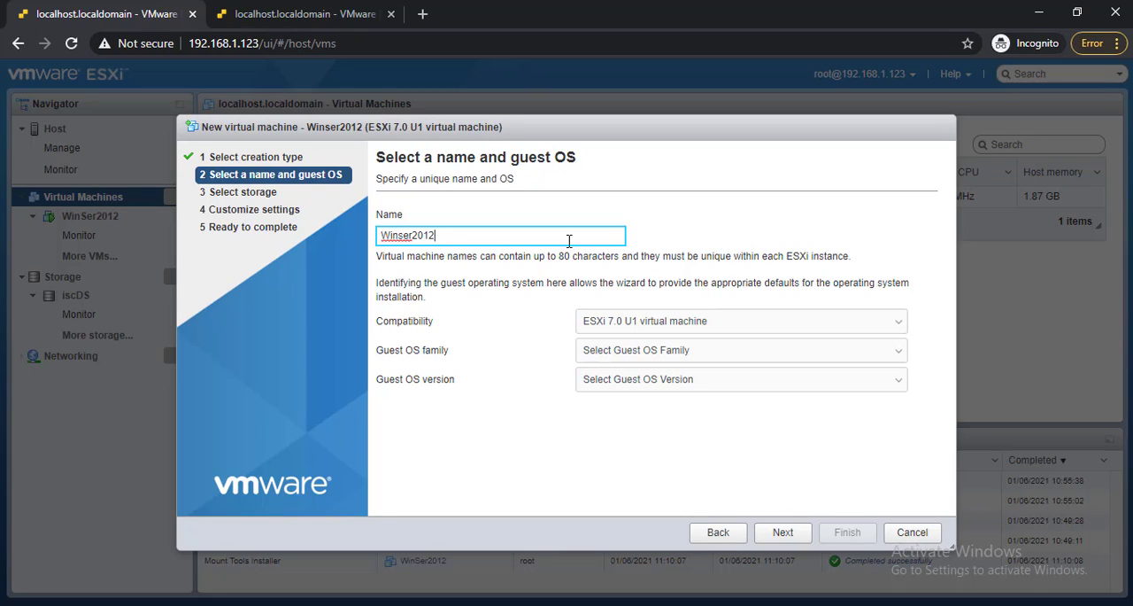
{"action": "type", "text": "IS"}
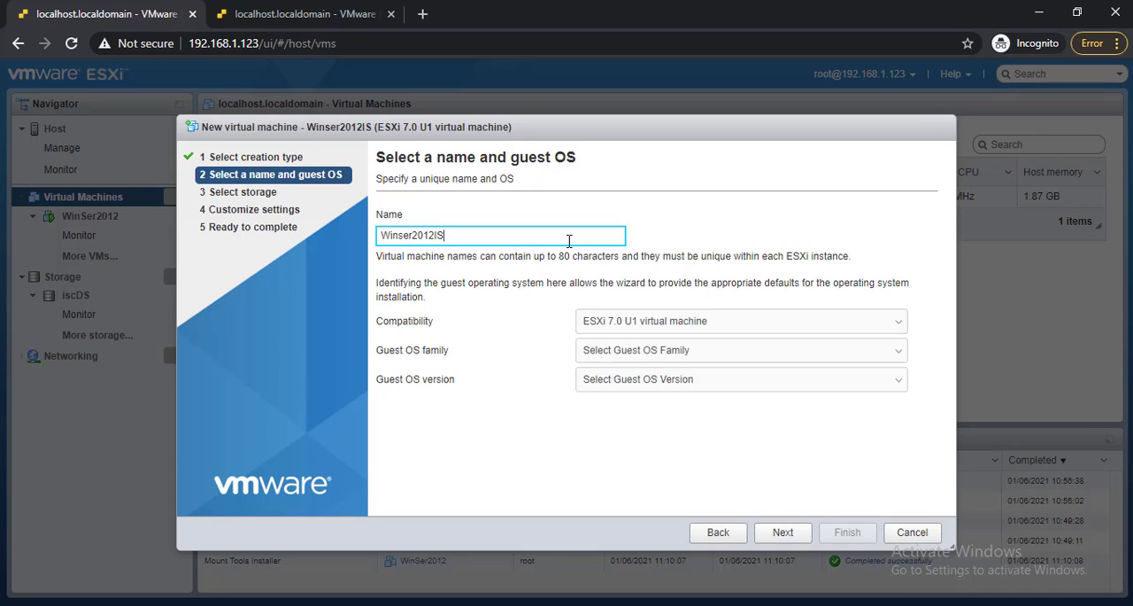
{"action": "type", "text": "CDS"}
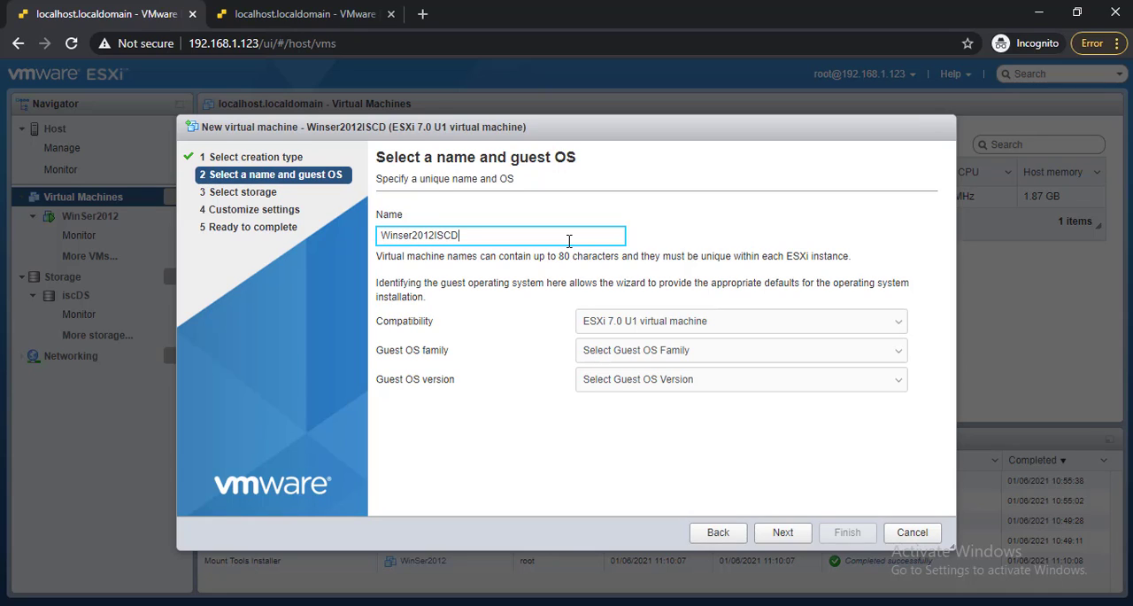
{"action": "key", "text": "Left"}
{"action": "key", "text": "Left"}
{"action": "key", "text": "Left"}
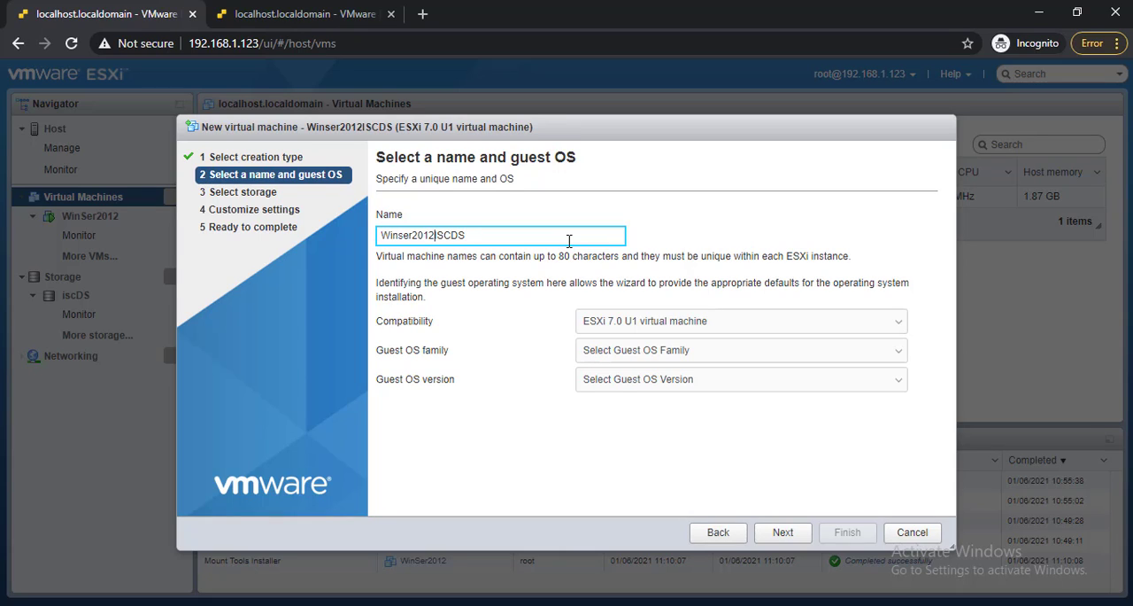
{"action": "type", "text": "on"}
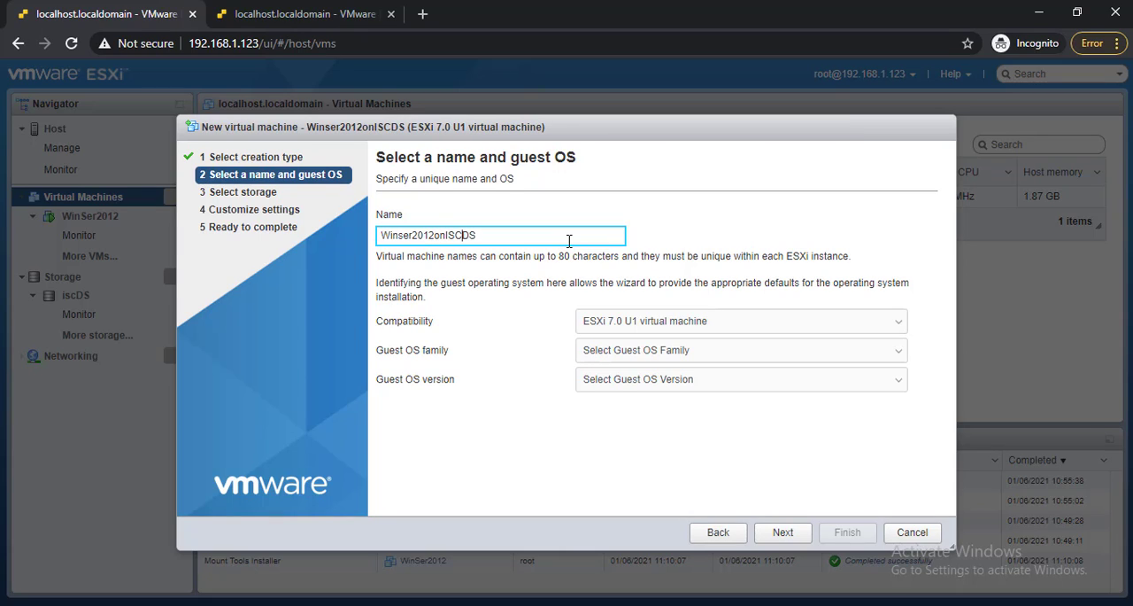
Set the guest OS family to Windows and version to Microsoft Windows Server 2012 (64-bit), and accept iscDS as the datastore.
{"action": "left_click", "coordinate": [643, 352]}
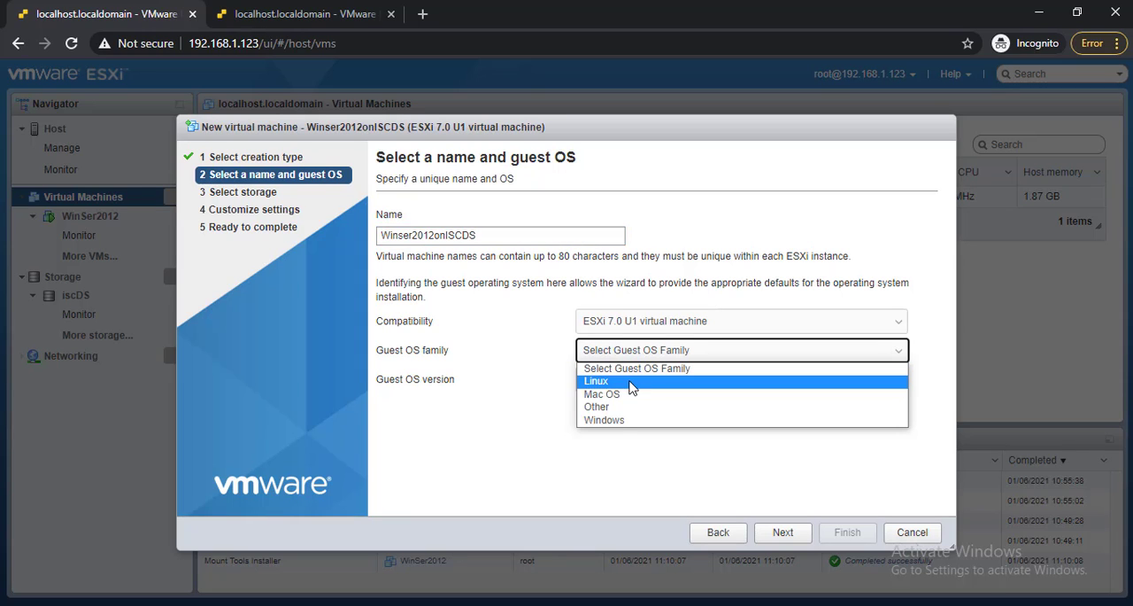
{"action": "left_click", "coordinate": [627, 419]}
{"action": "left_click", "coordinate": [617, 381]}
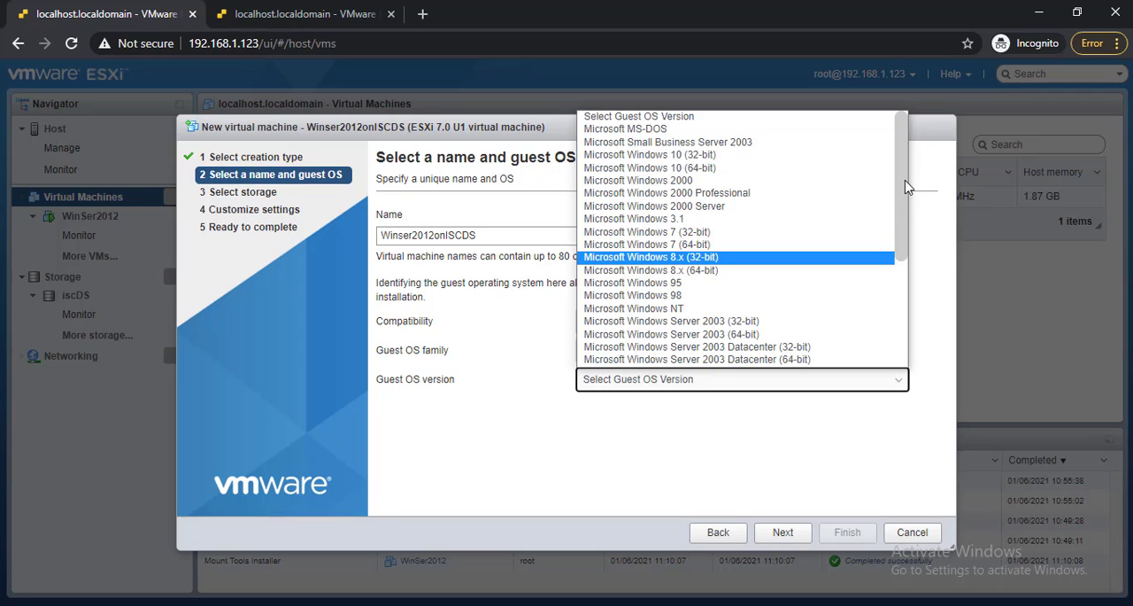
{"action": "left_click_drag", "start_coordinate": [906, 187], "coordinate": [908, 291]}
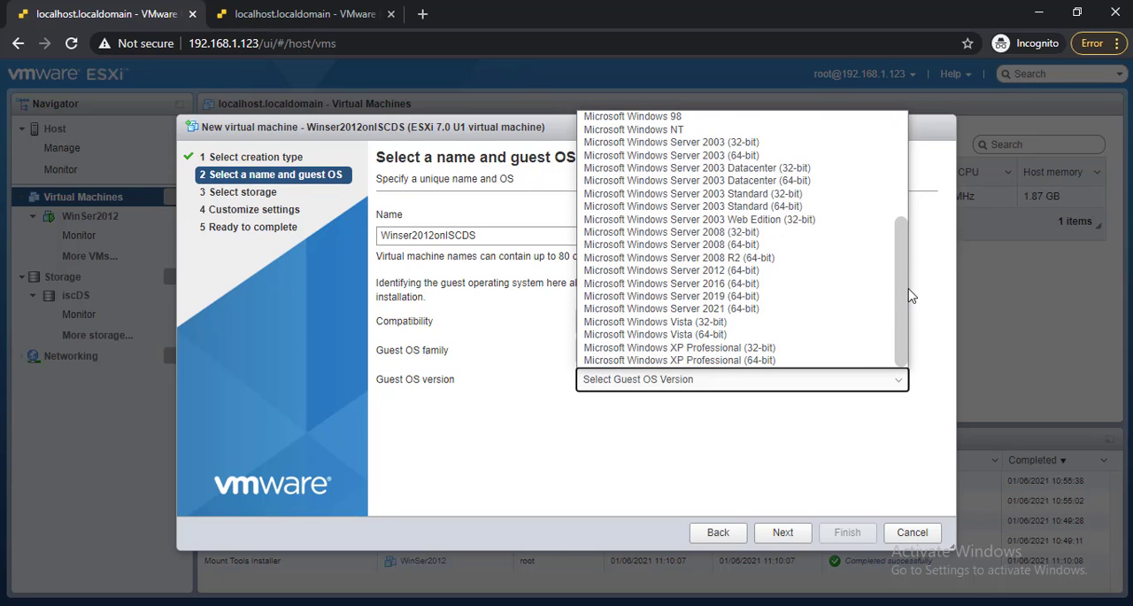
{"action": "left_click", "coordinate": [766, 310]}
{"action": "left_click", "coordinate": [699, 393]}
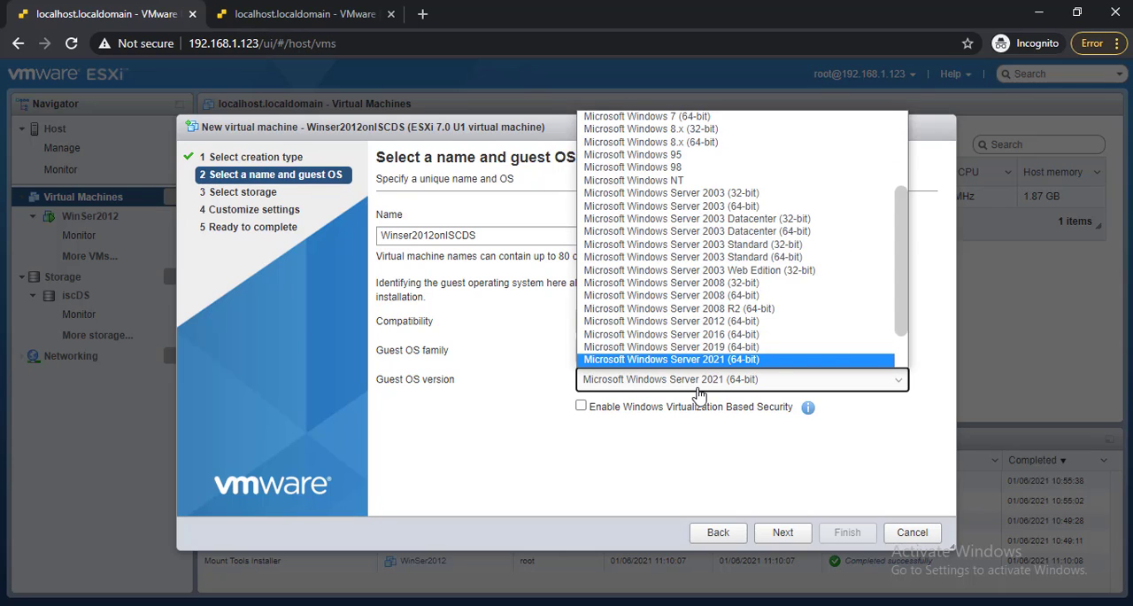
{"action": "left_click", "coordinate": [818, 324]}
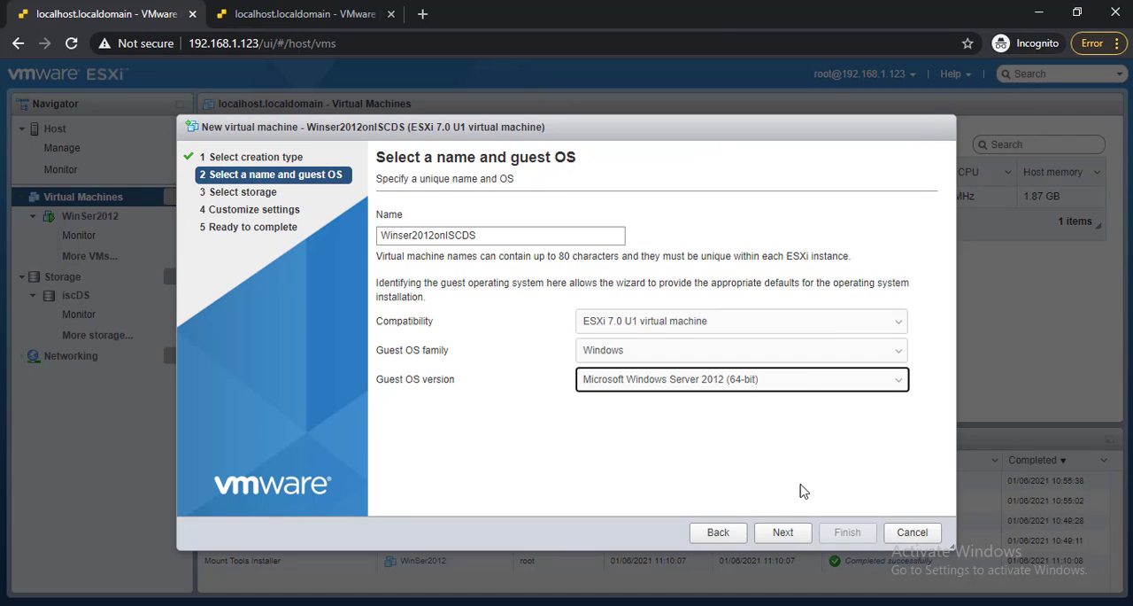
{"action": "left_click", "coordinate": [791, 533]}
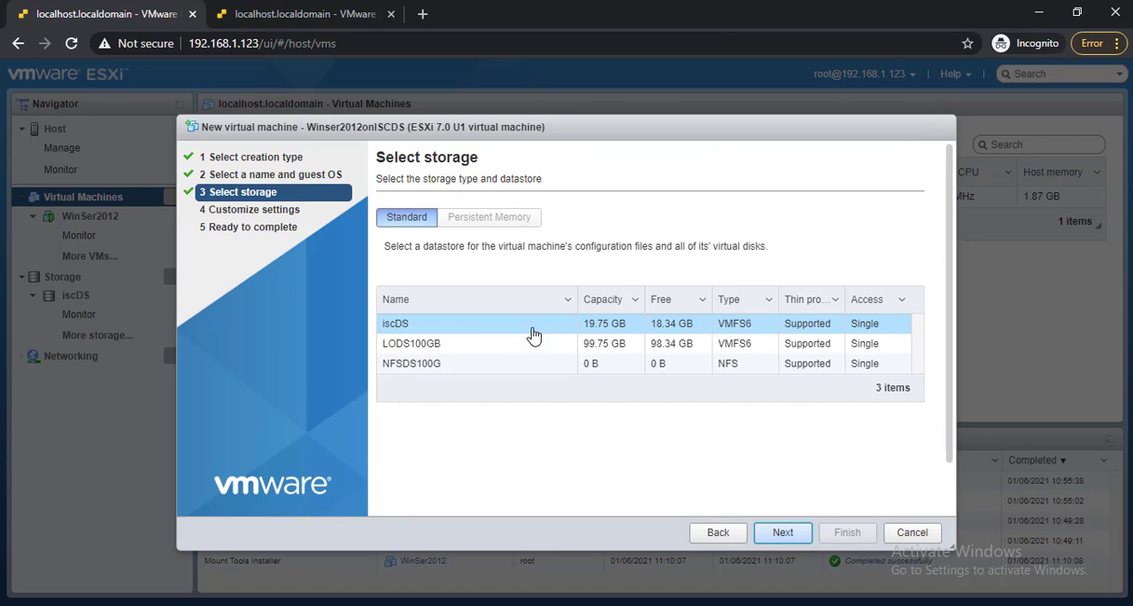
{"action": "left_click", "coordinate": [782, 540]}
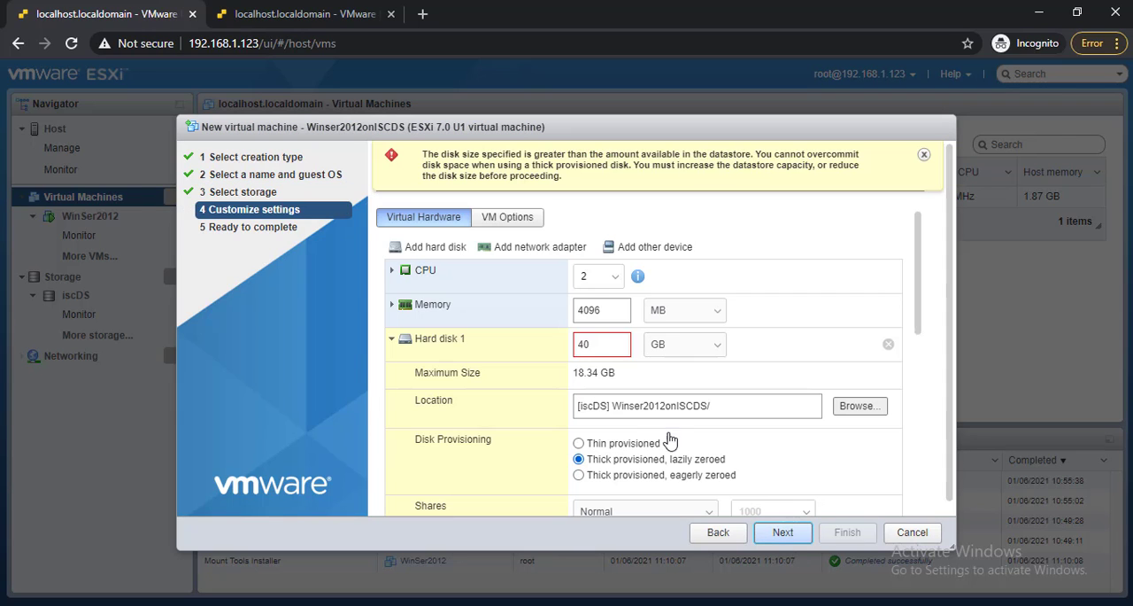
Set Hard disk 1 to 10 GB and the virtual machine's memory to 2 GB.
{"action": "double_click", "coordinate": [583, 344]}
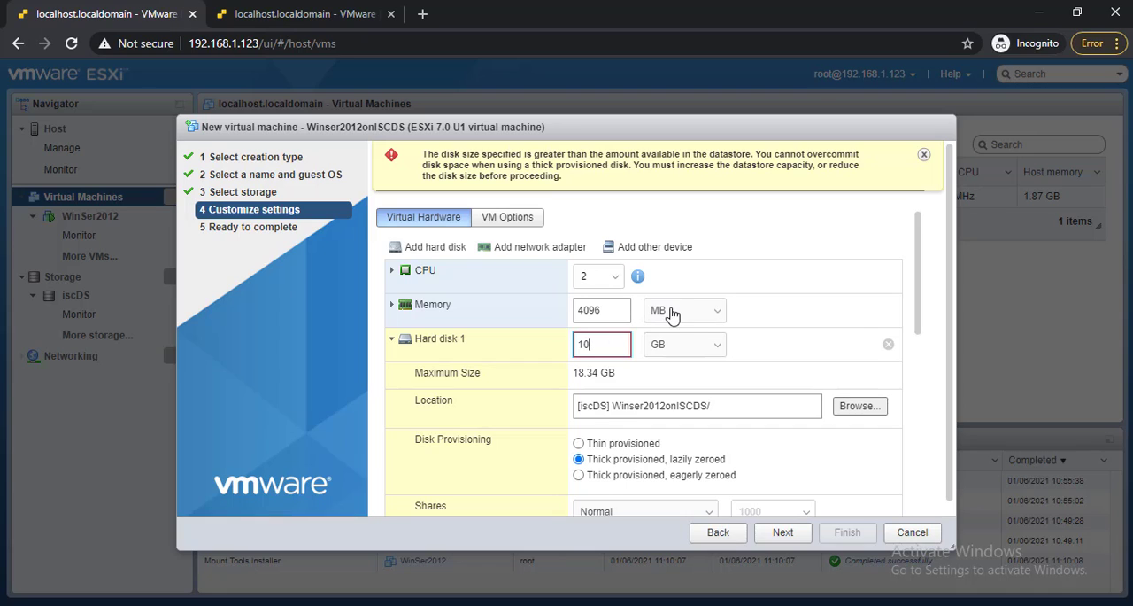
{"action": "double_click", "coordinate": [595, 308]}
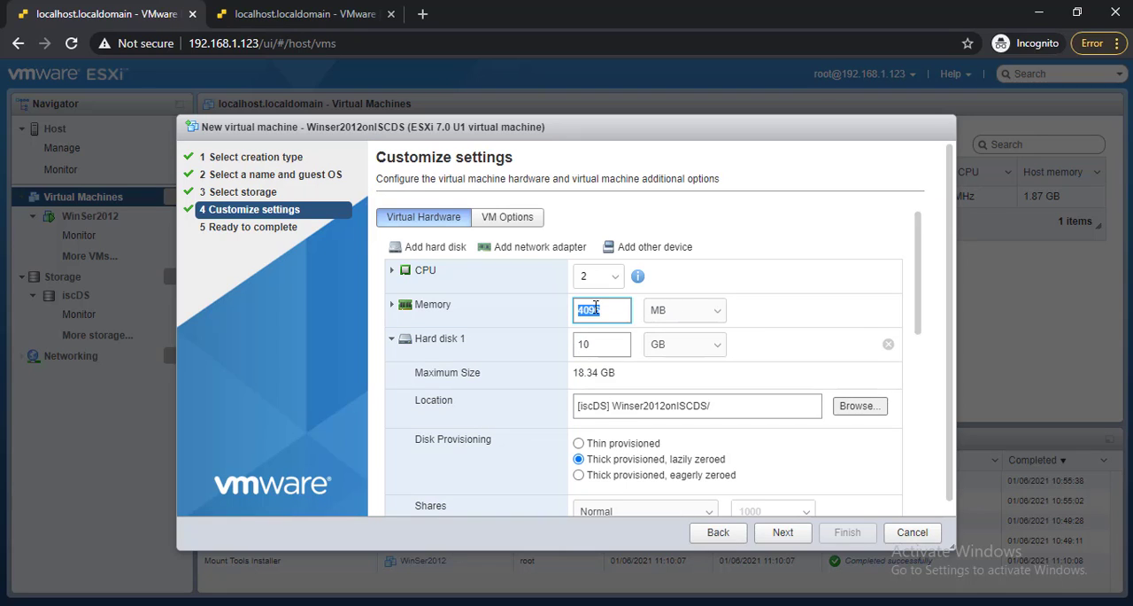
{"action": "type", "text": "2"}
{"action": "left_click", "coordinate": [681, 323]}
{"action": "left_click", "coordinate": [680, 339]}
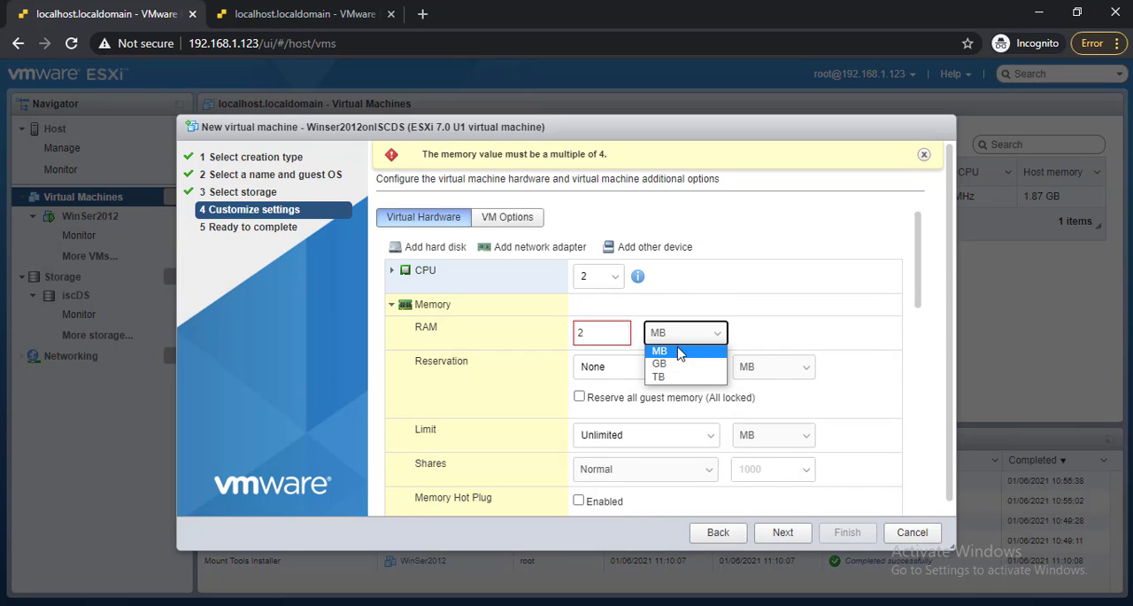
{"action": "left_click", "coordinate": [676, 363]}
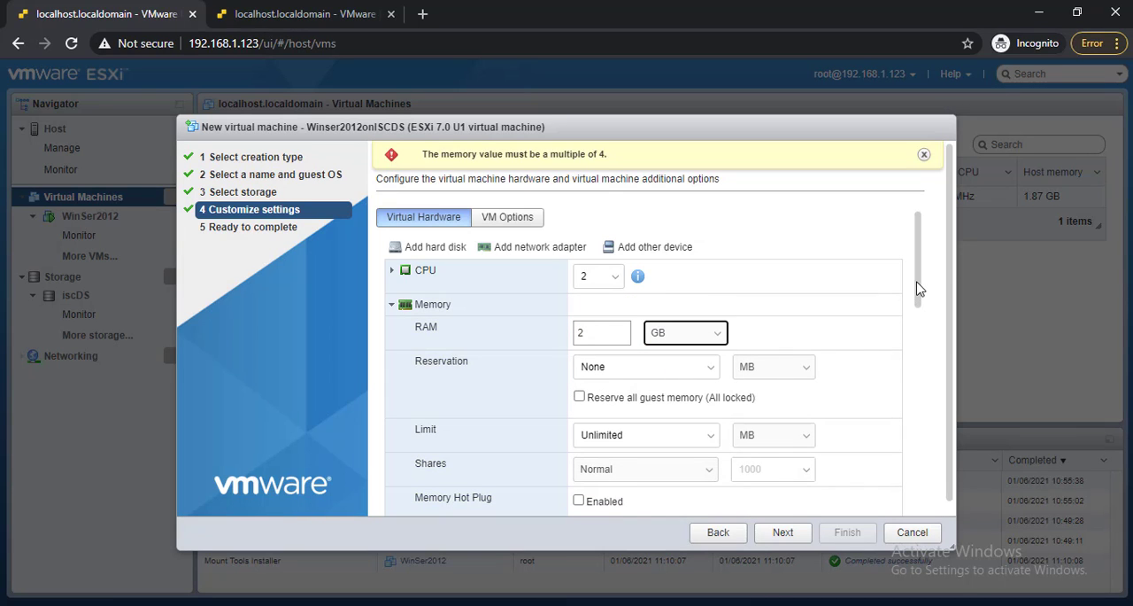
Set the size of Hard disk 1 to 18 GB and its disk provisioning to thin provisioned.
{"action": "mouse_move", "coordinate": [918, 289]}
{"action": "left_mouse_down"}
{"action": "mouse_move", "coordinate": [919, 337]}
{"action": "mouse_move", "coordinate": [918, 302]}
{"action": "left_mouse_up"}
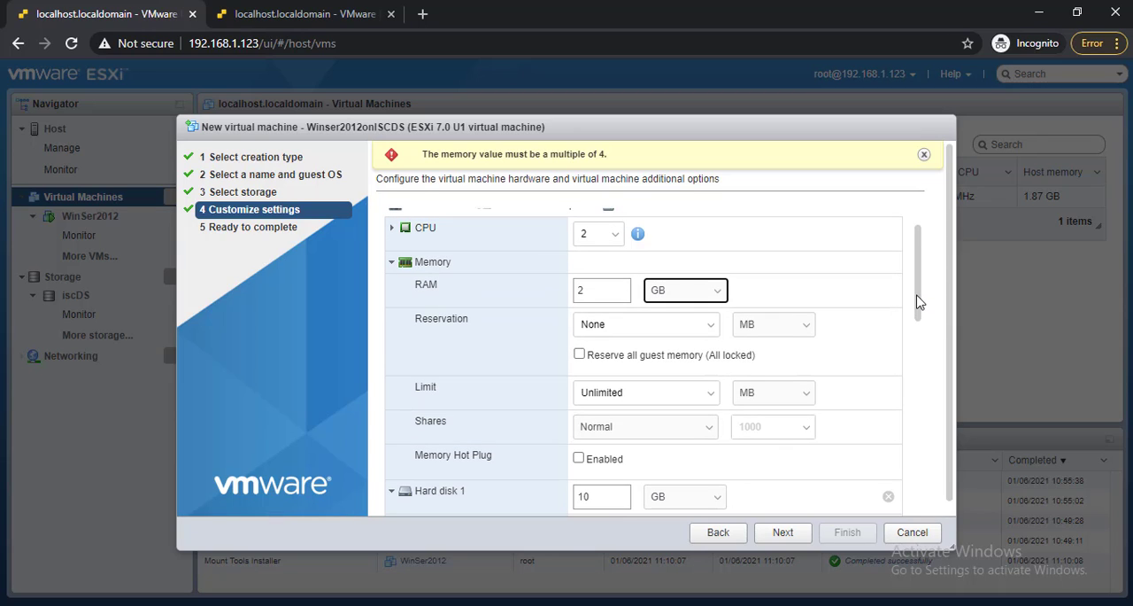
{"action": "left_click", "coordinate": [590, 287]}
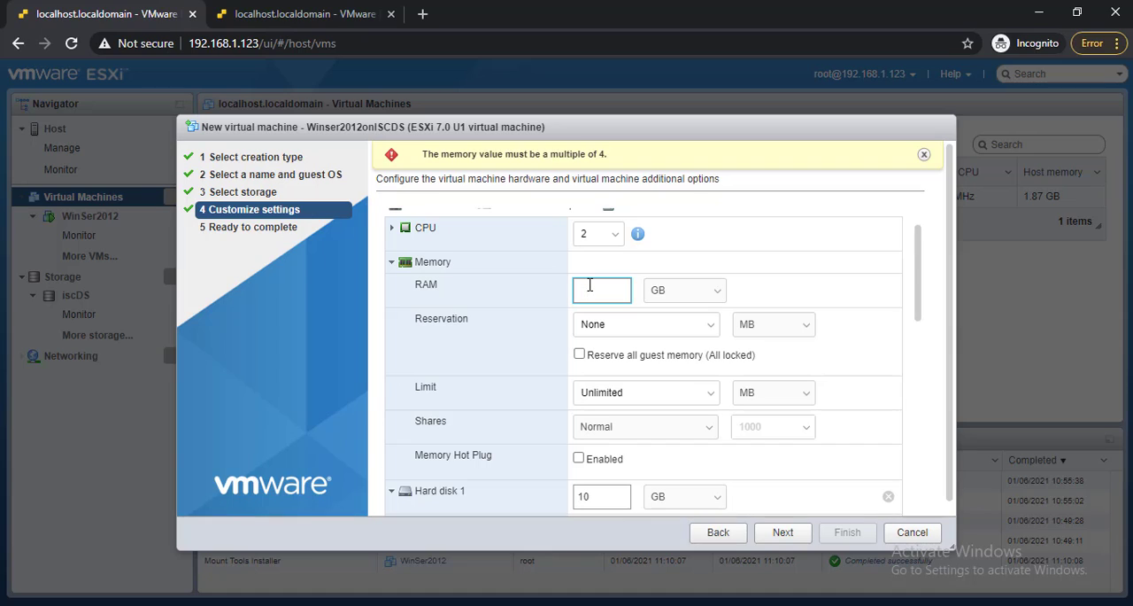
{"action": "double_click", "coordinate": [592, 495]}
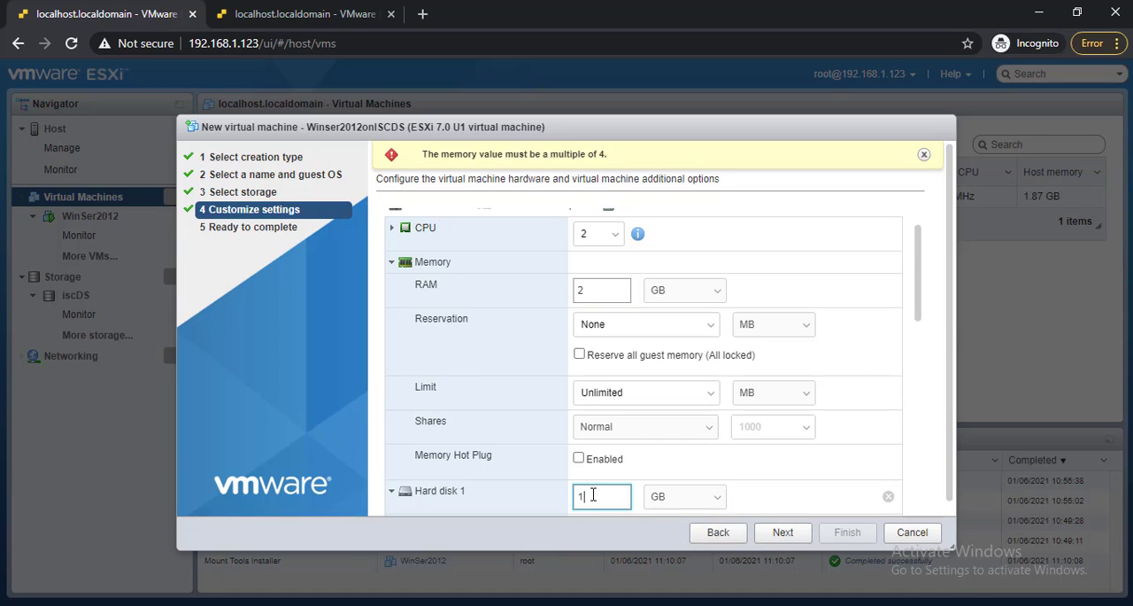
{"action": "type", "text": "18"}
{"action": "left_click_drag", "start_coordinate": [918, 309], "coordinate": [917, 394]}
{"action": "left_click", "coordinate": [597, 332]}
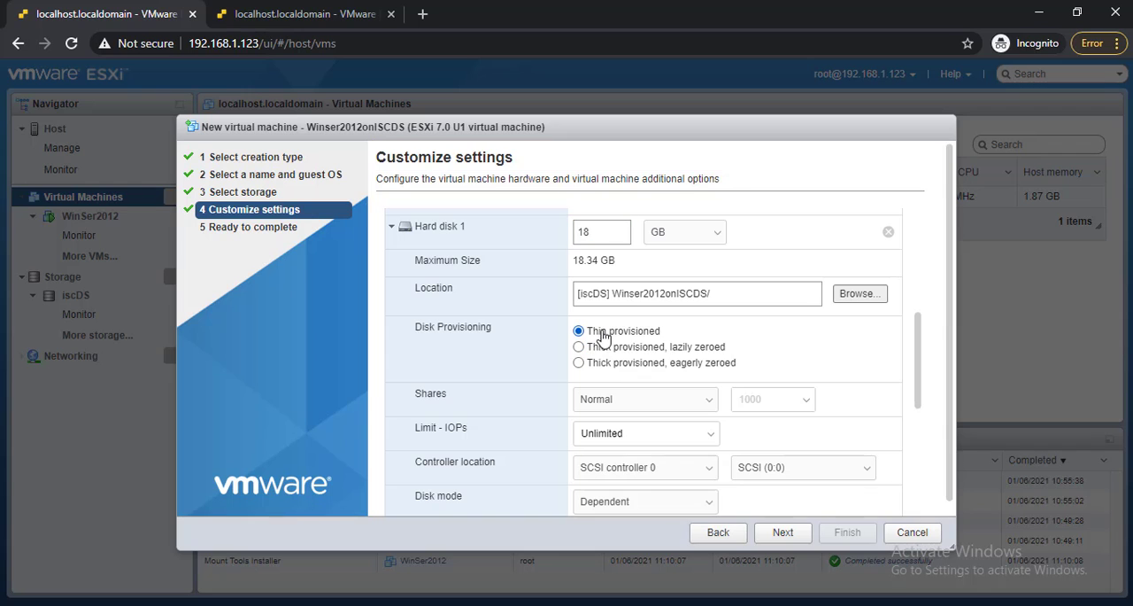
Connect Network Adapter 1 of the new virtual machine to VM Network.
{"action": "left_click_drag", "start_coordinate": [916, 385], "coordinate": [909, 485]}
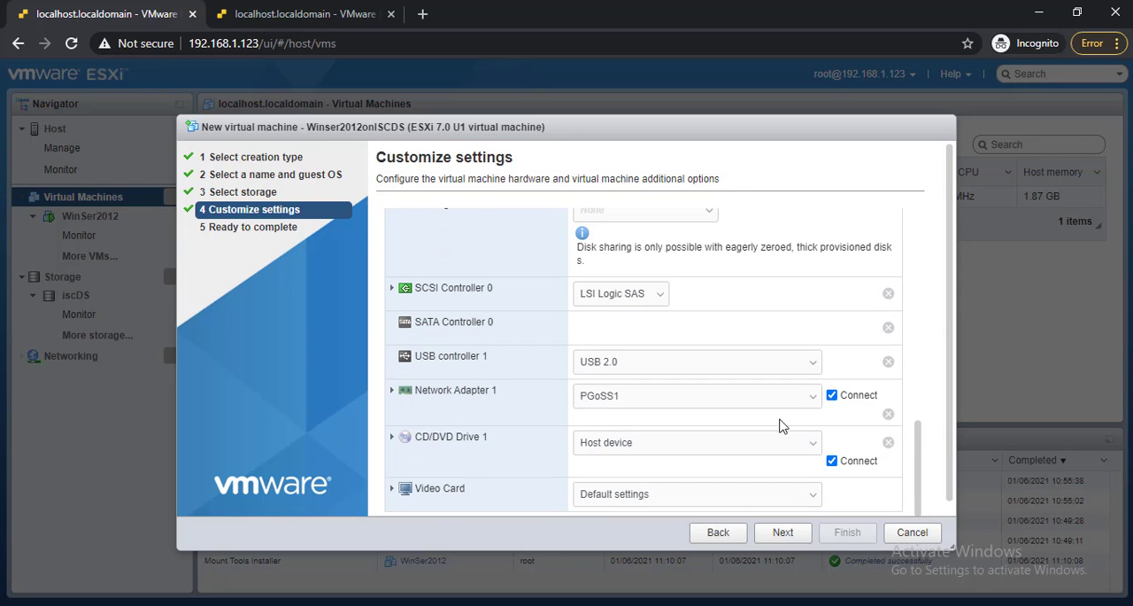
{"action": "left_click", "coordinate": [711, 400]}
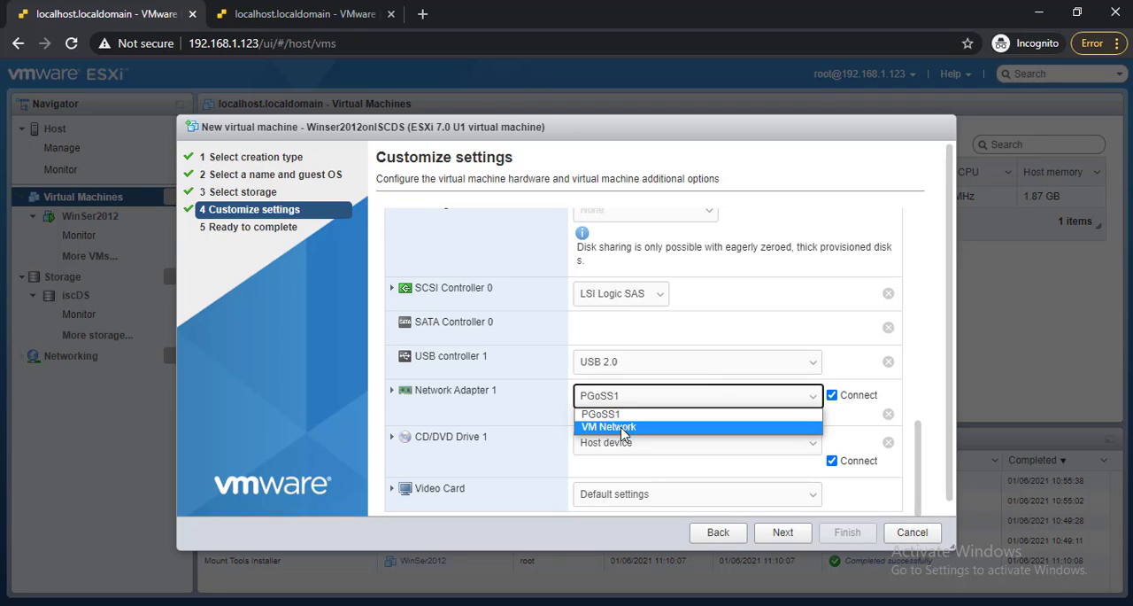
{"action": "left_click", "coordinate": [633, 427]}
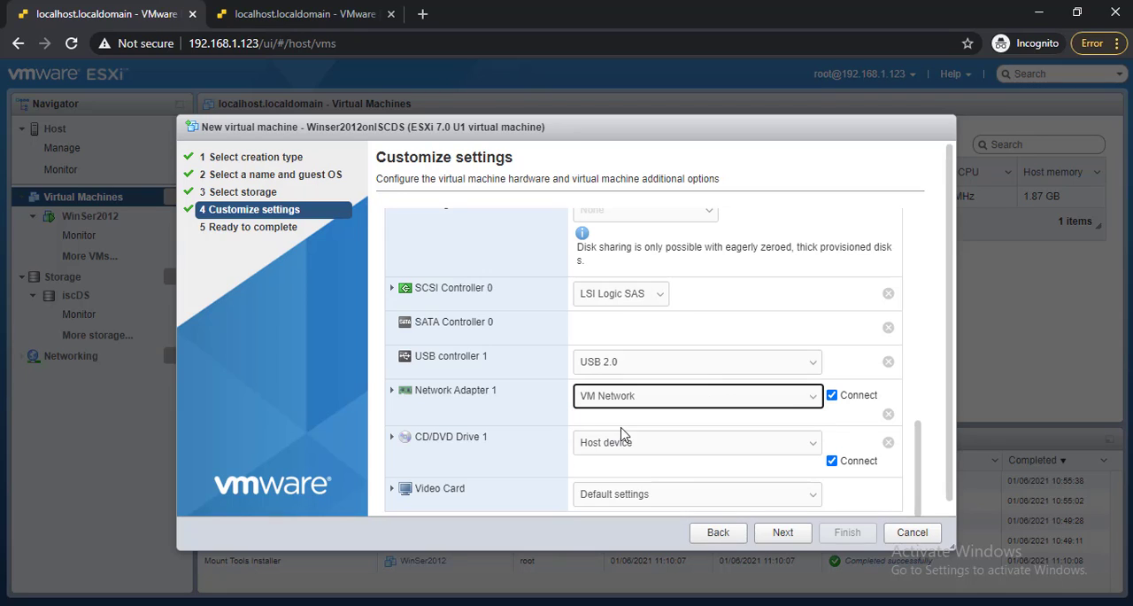
Finish creating the Winser2012onISCDS virtual machine with the chosen settings and open its details.
{"action": "left_click", "coordinate": [785, 535]}
{"action": "left_click", "coordinate": [846, 535]}
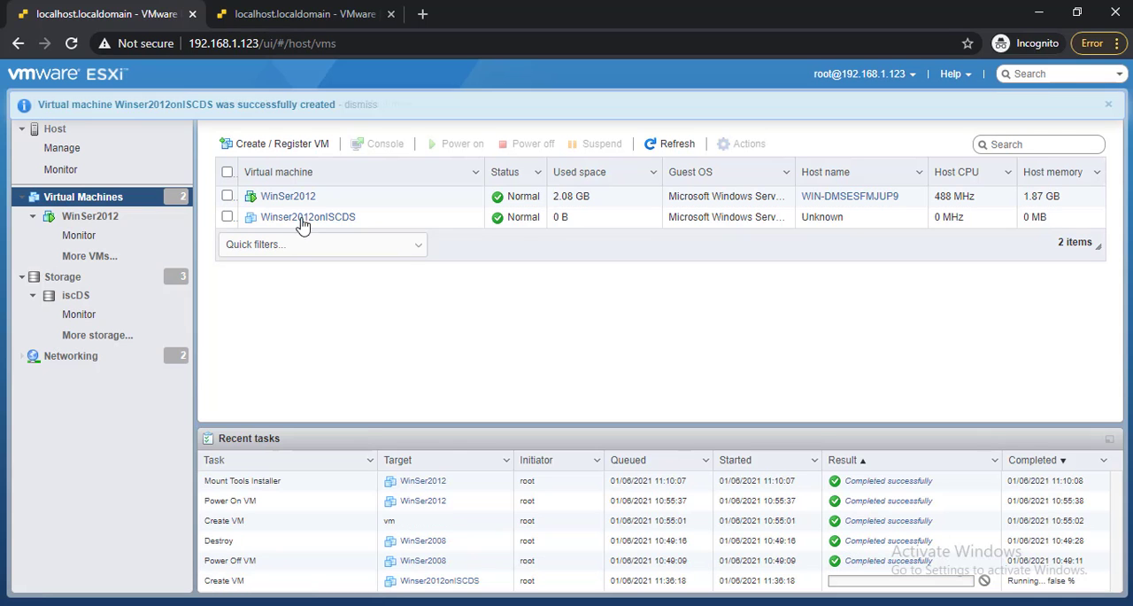
{"action": "left_click", "coordinate": [294, 221]}
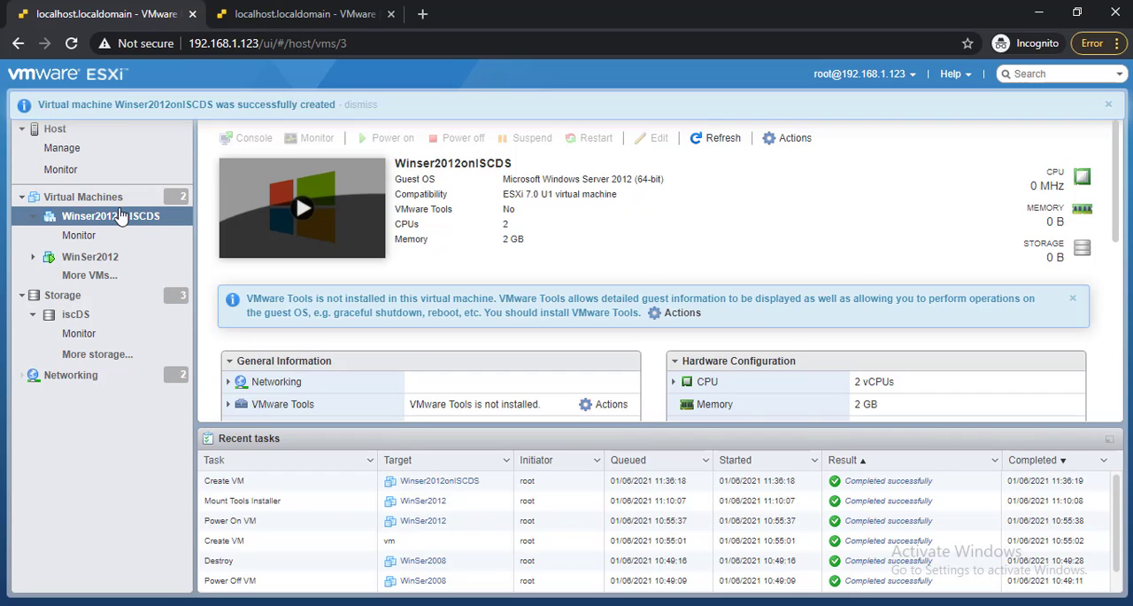
Power on the Winser2012onISCDS virtual machine and bring up its console.
{"action": "left_click", "coordinate": [112, 219]}
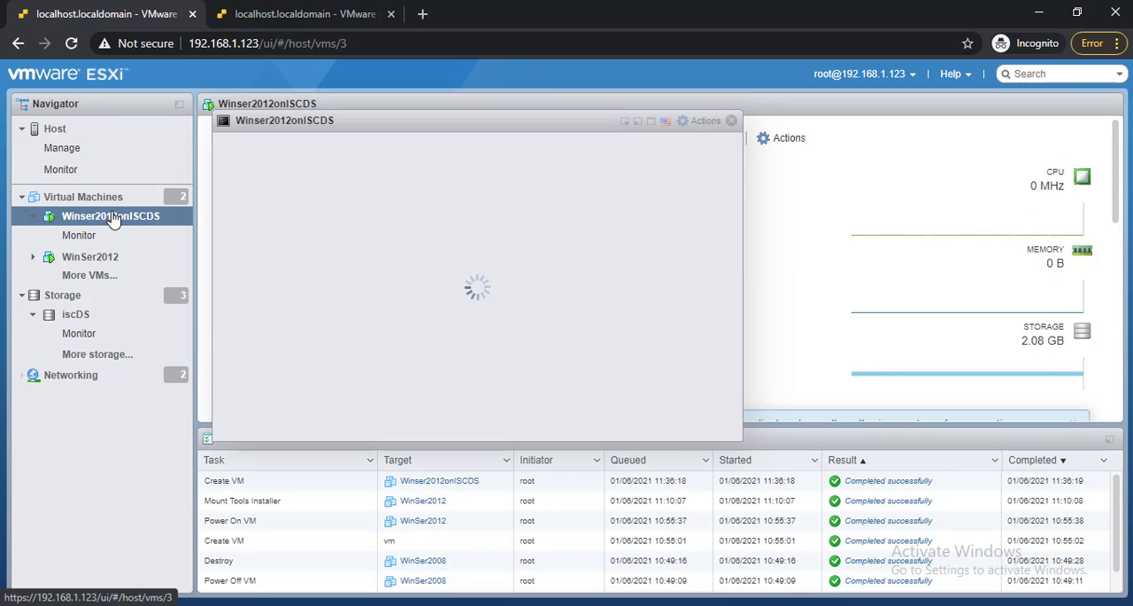
{"action": "right_click", "coordinate": [113, 219]}
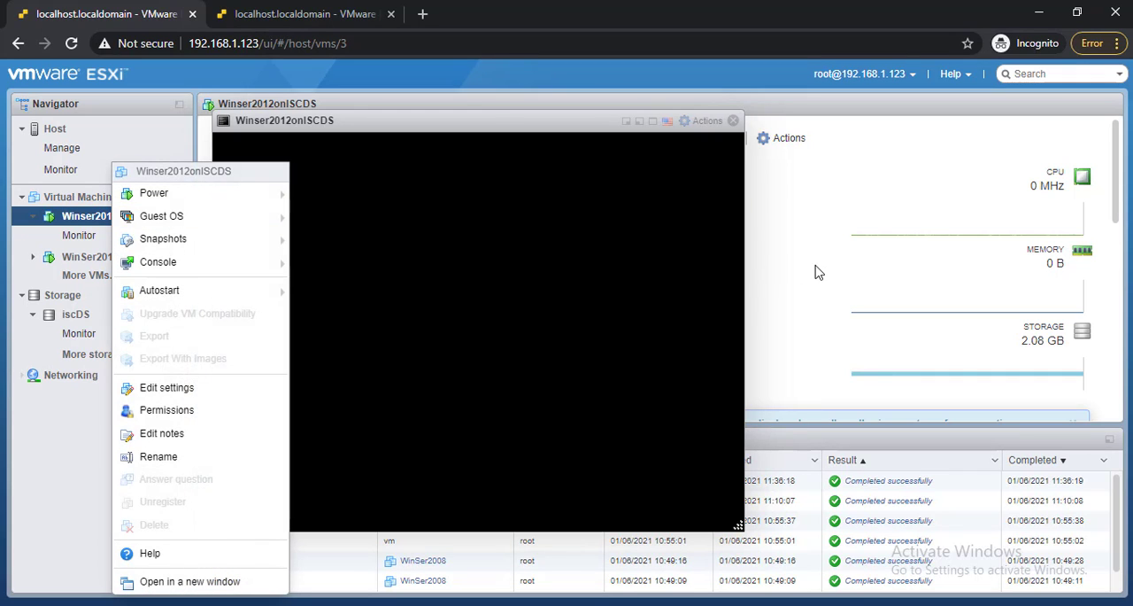
{"action": "left_click", "coordinate": [819, 272]}
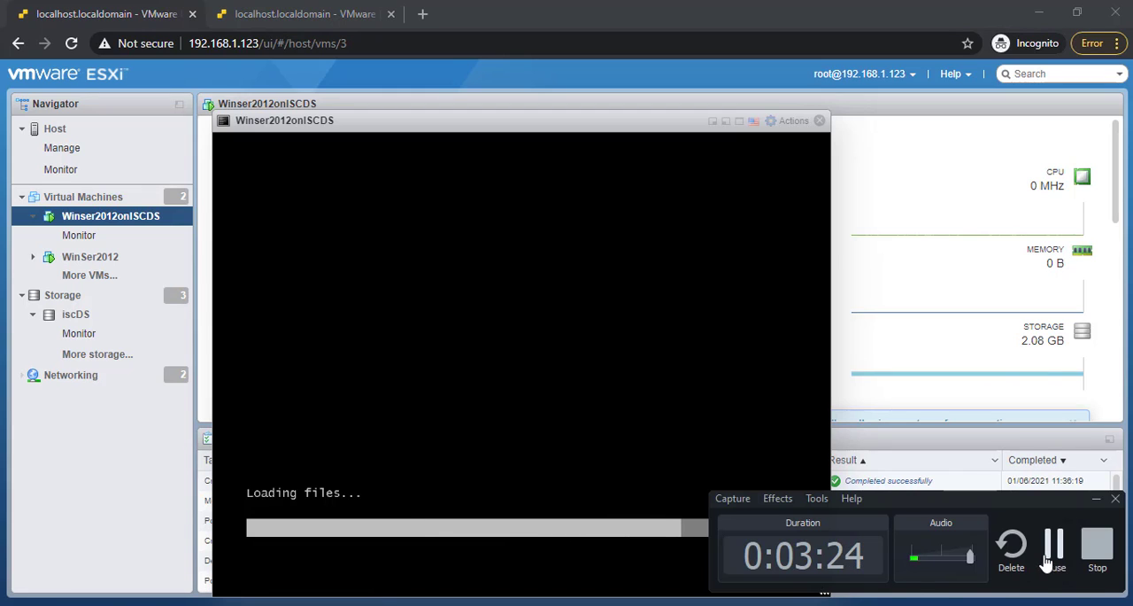
{"action": "left_click", "coordinate": [1051, 553]}
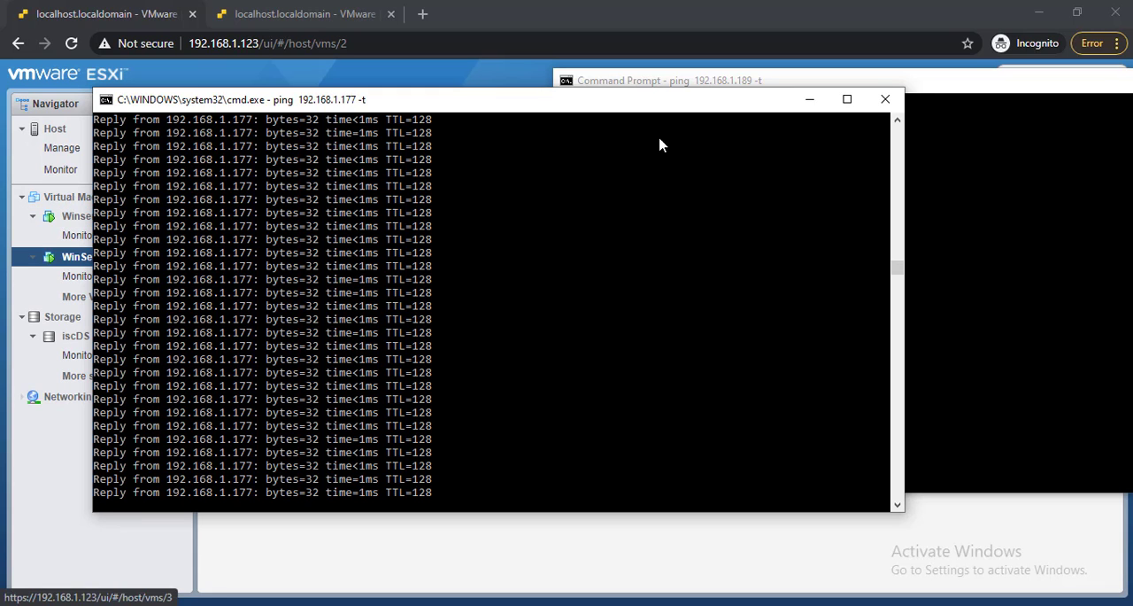
Minimize the 192.168.1.177 ping window and open the console of Winser2012onISCDS.
{"action": "left_click", "coordinate": [809, 99]}
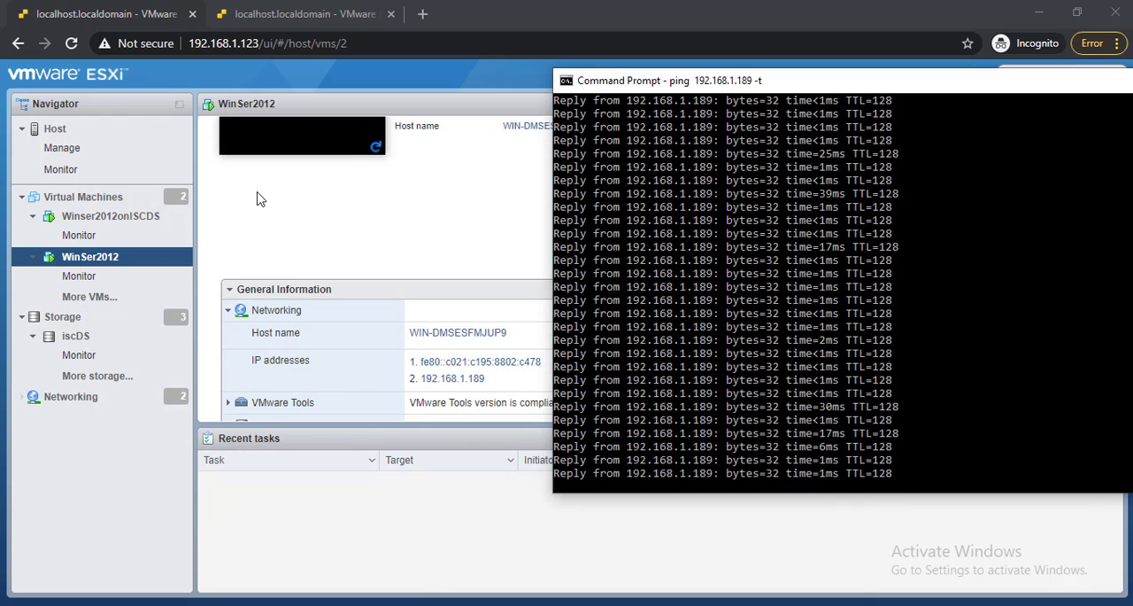
{"action": "left_click", "coordinate": [113, 221]}
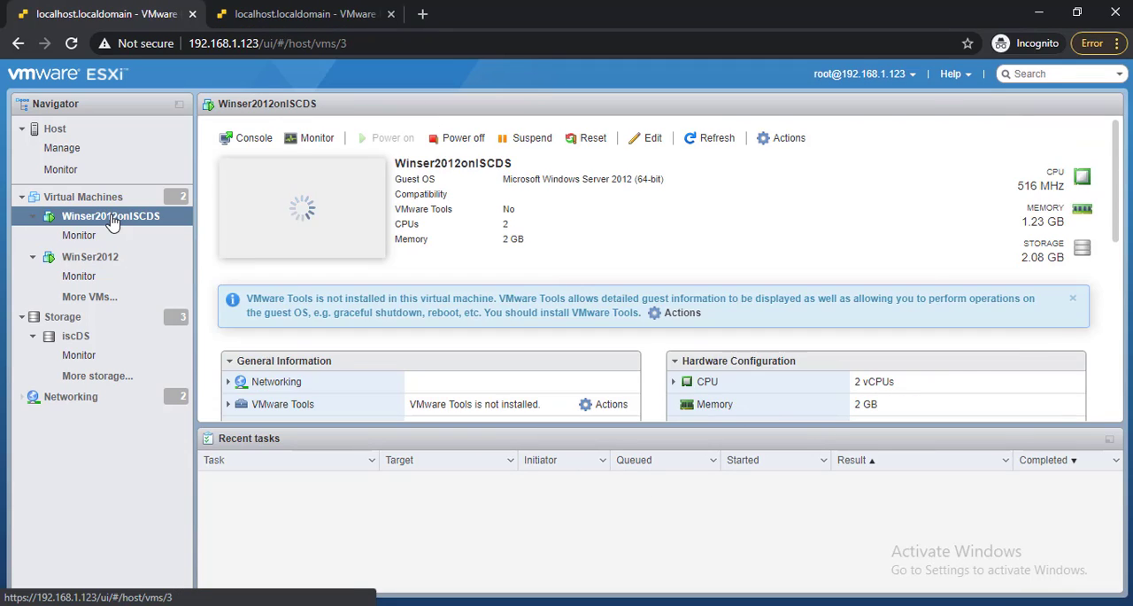
{"action": "left_click", "coordinate": [304, 214]}
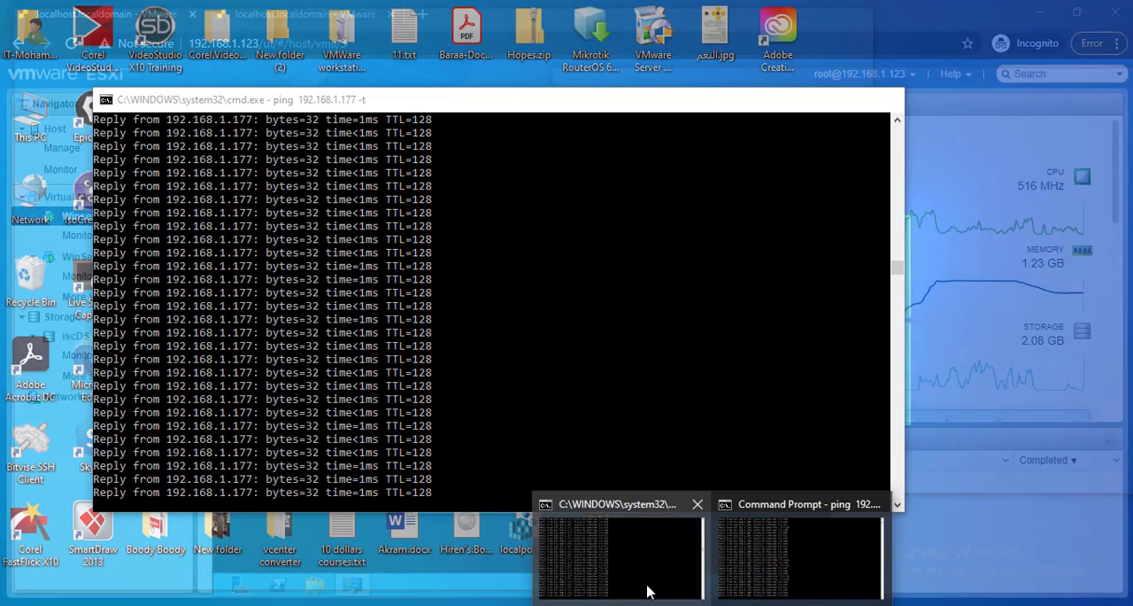
Show both command prompt windows and check the continuous pings to 192.168.1.177 and 192.168.1.189.
{"action": "left_click", "coordinate": [647, 590]}
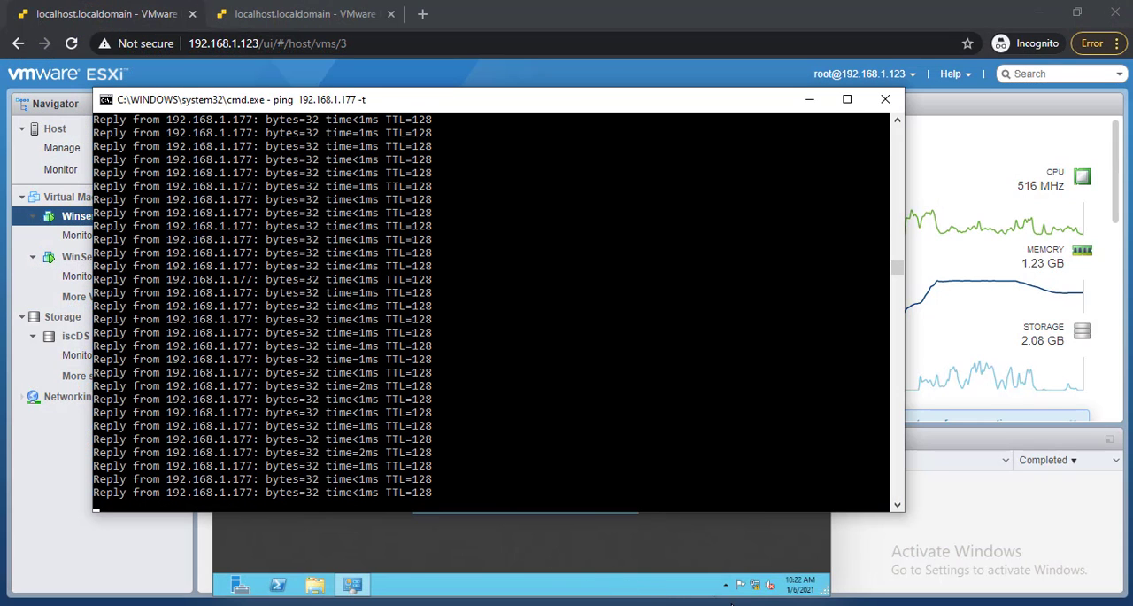
{"action": "mouse_move", "coordinate": [731, 602]}
{"action": "left_click", "coordinate": [791, 558]}
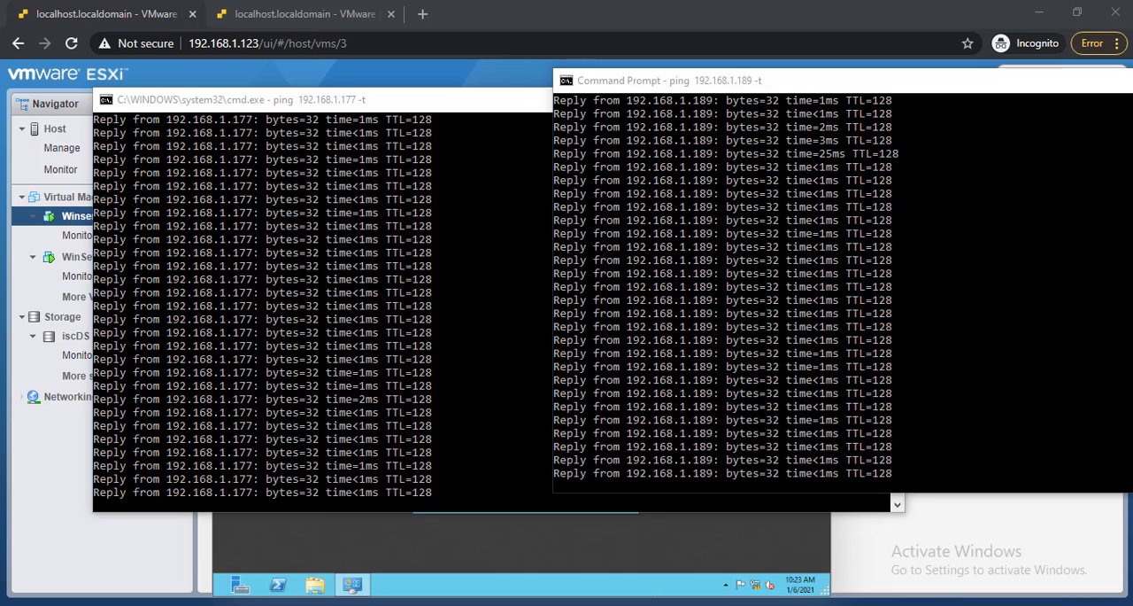
Switch to VMware Workstation, power off the VMware ESXi 7-3 host, and display VMware ESXi 7-2.
{"action": "mouse_move", "coordinate": [659, 598]}
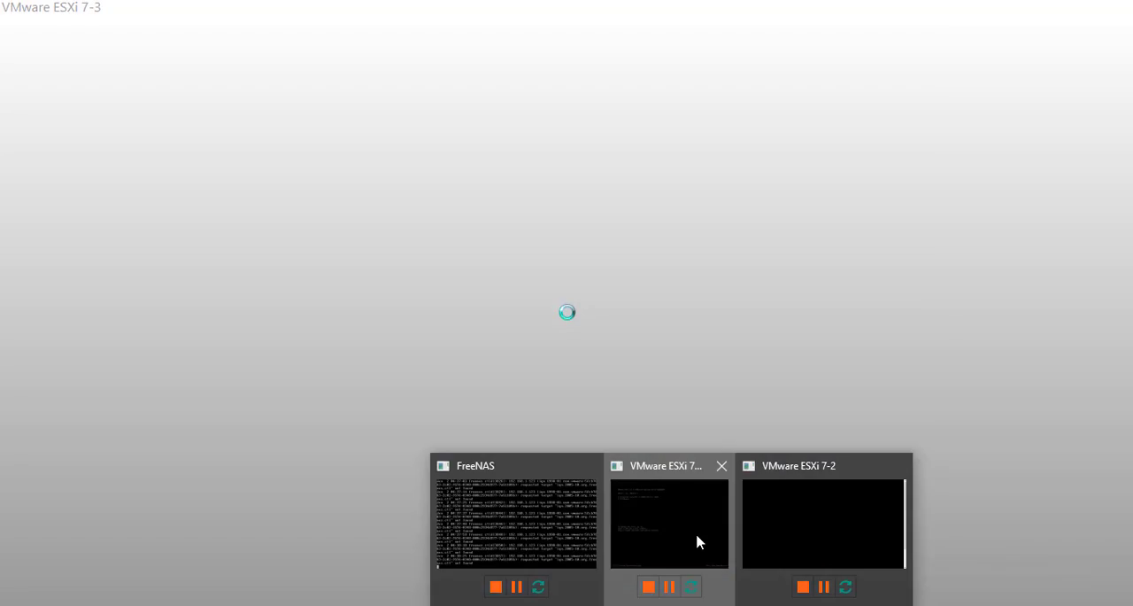
{"action": "left_click", "coordinate": [698, 542]}
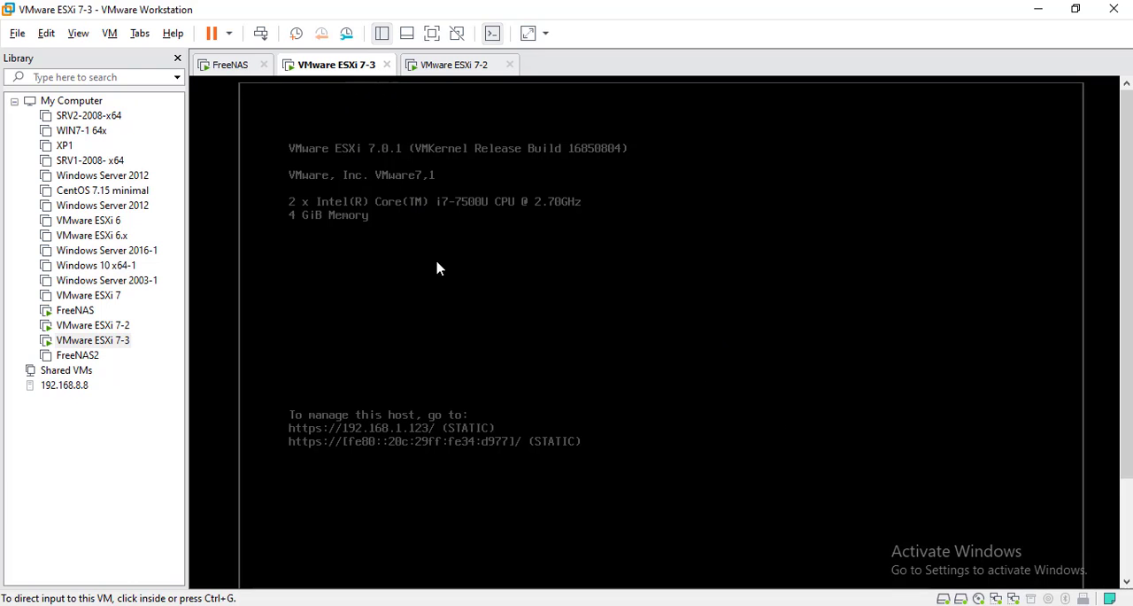
{"action": "key", "text": "ctrl+w"}
{"action": "left_click", "coordinate": [538, 338]}
{"action": "left_click", "coordinate": [476, 67]}
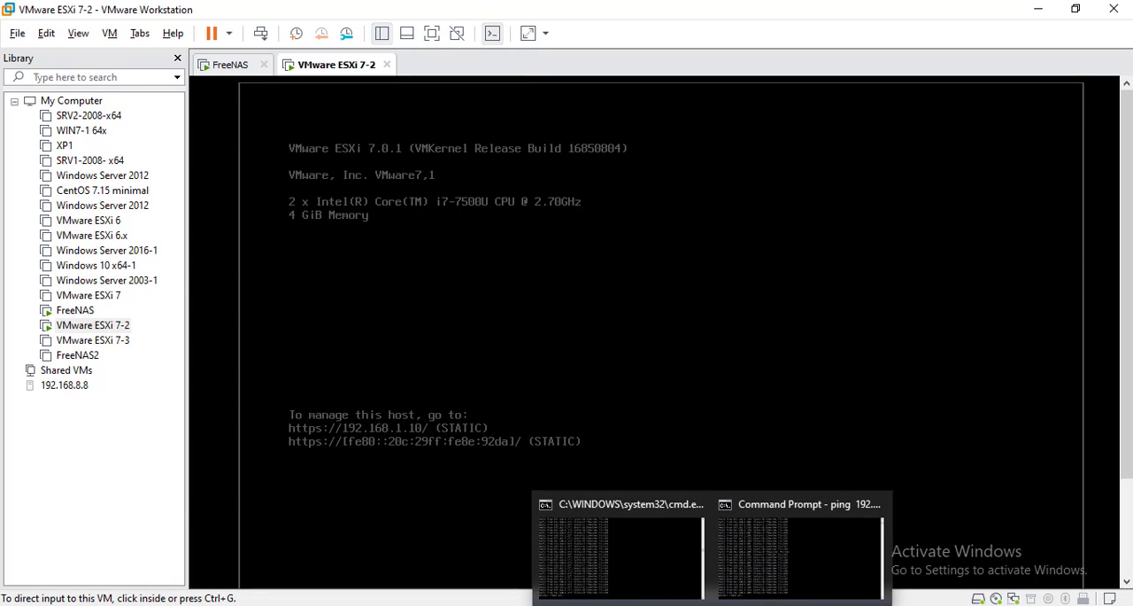
Bring both ping windows forward and check how 192.168.1.177 and 192.168.1.189 respond with the ESXi 7-3 host off.
{"action": "left_click", "coordinate": [665, 576]}
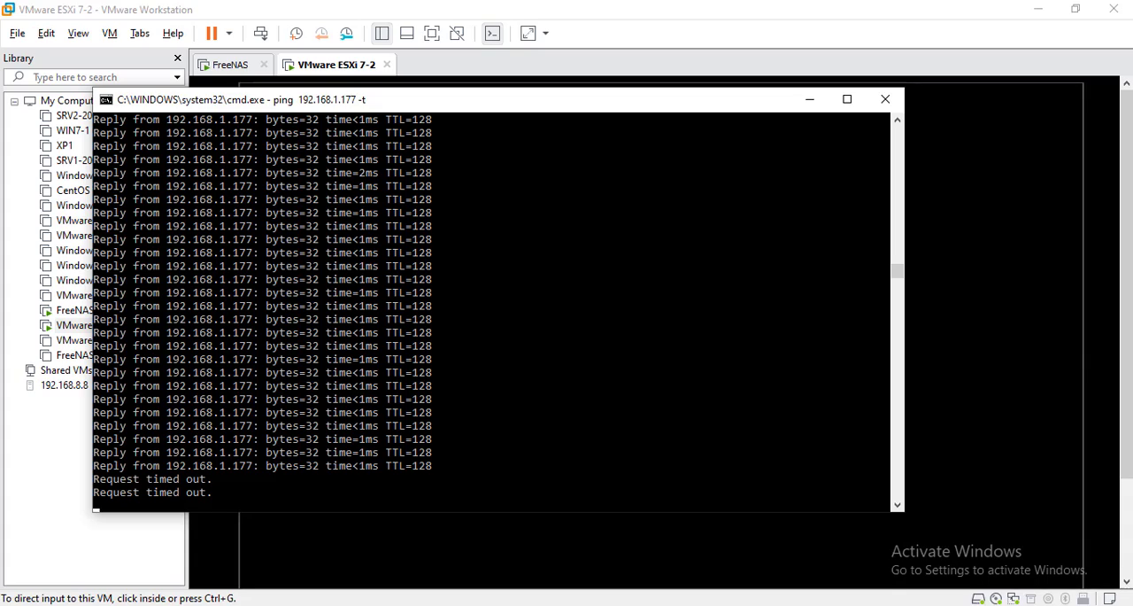
{"action": "left_click", "coordinate": [785, 575]}
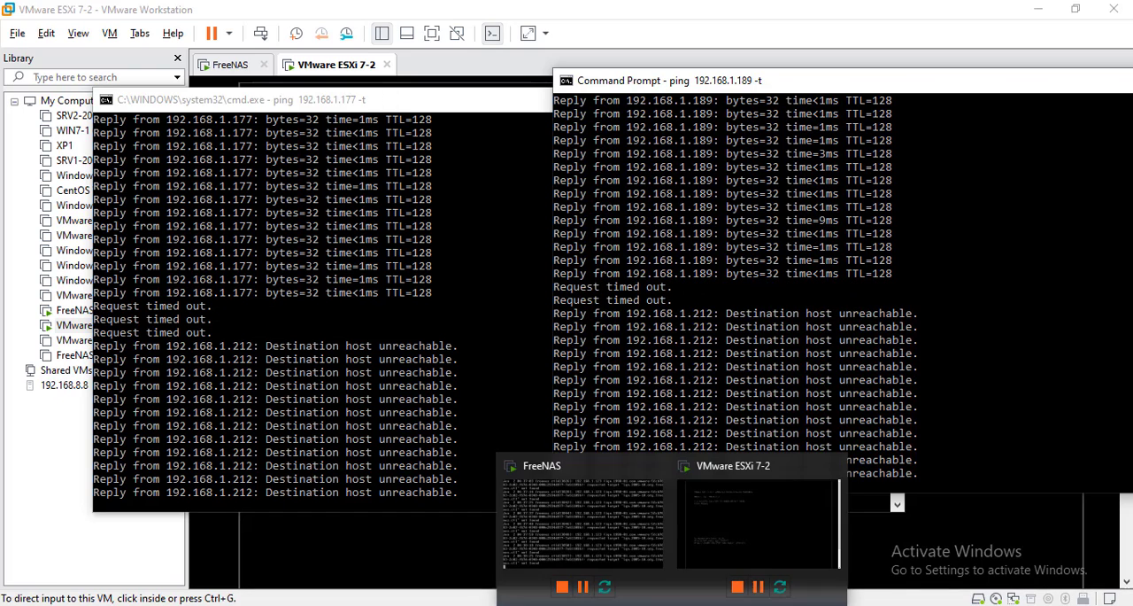
Switch to Chrome, open the iscDS datastore on host 192.168.1.10, and browse its folders.
{"action": "mouse_move", "coordinate": [346, 595]}
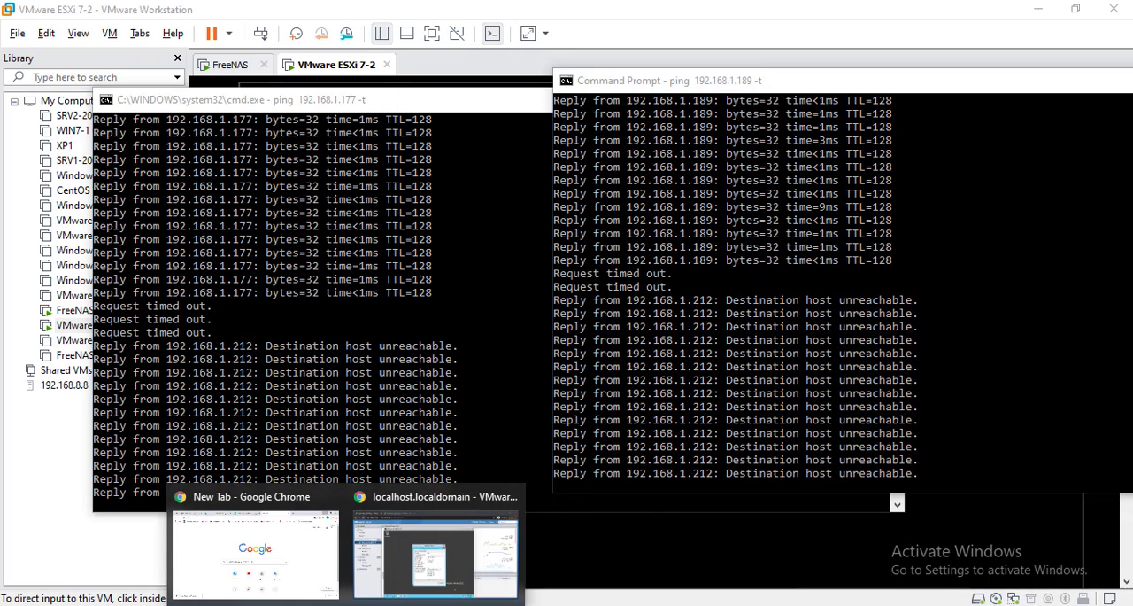
{"action": "left_click", "coordinate": [417, 574]}
{"action": "left_click", "coordinate": [274, 11]}
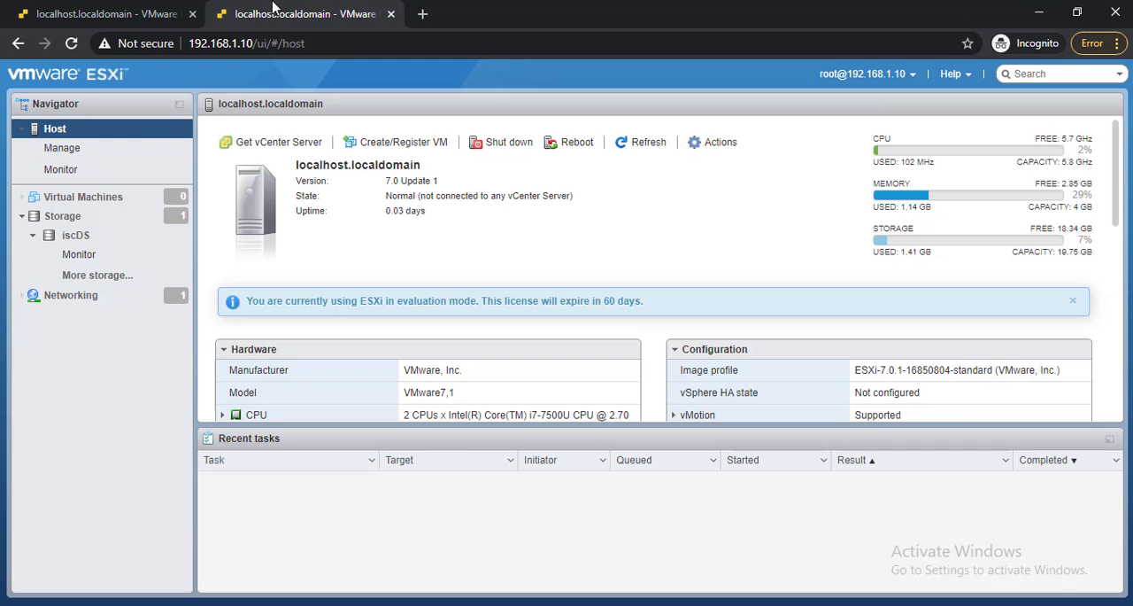
{"action": "left_click", "coordinate": [76, 236]}
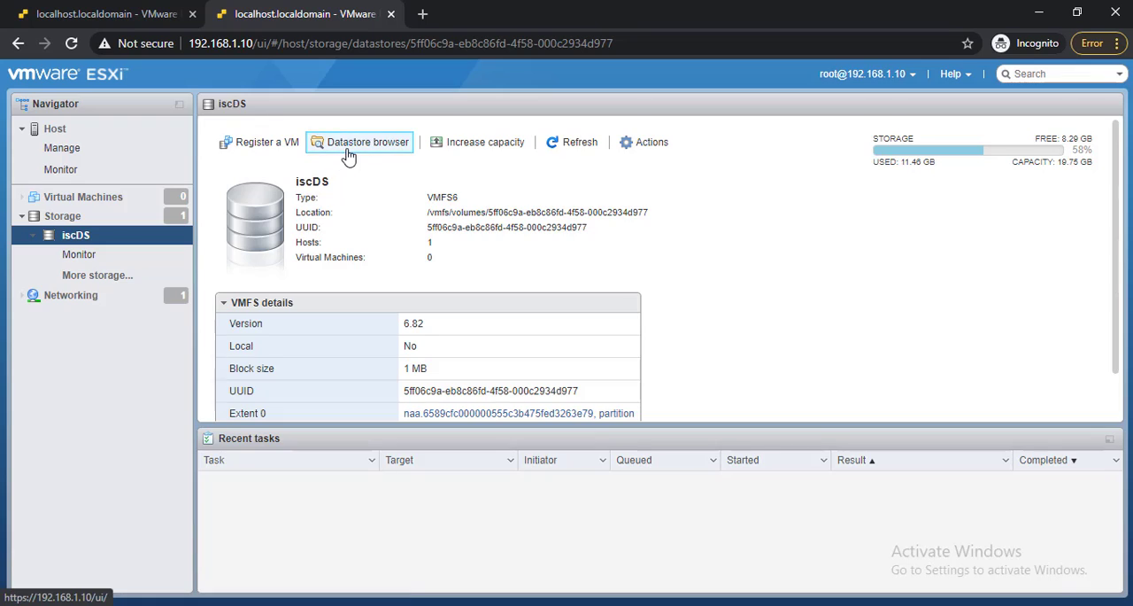
{"action": "left_click", "coordinate": [348, 149]}
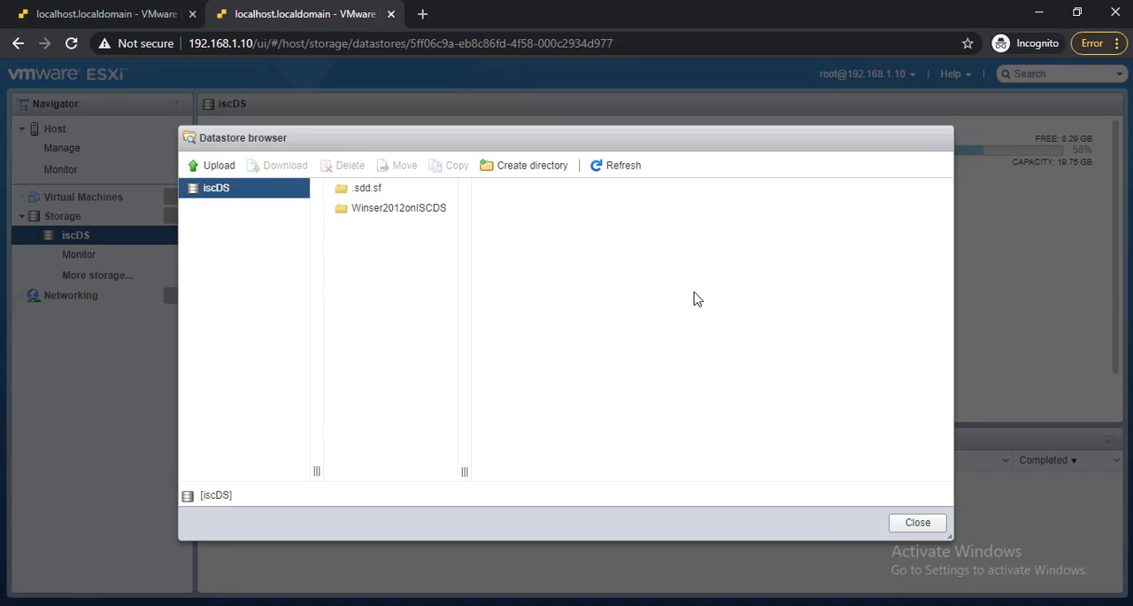
{"action": "left_click", "coordinate": [918, 525]}
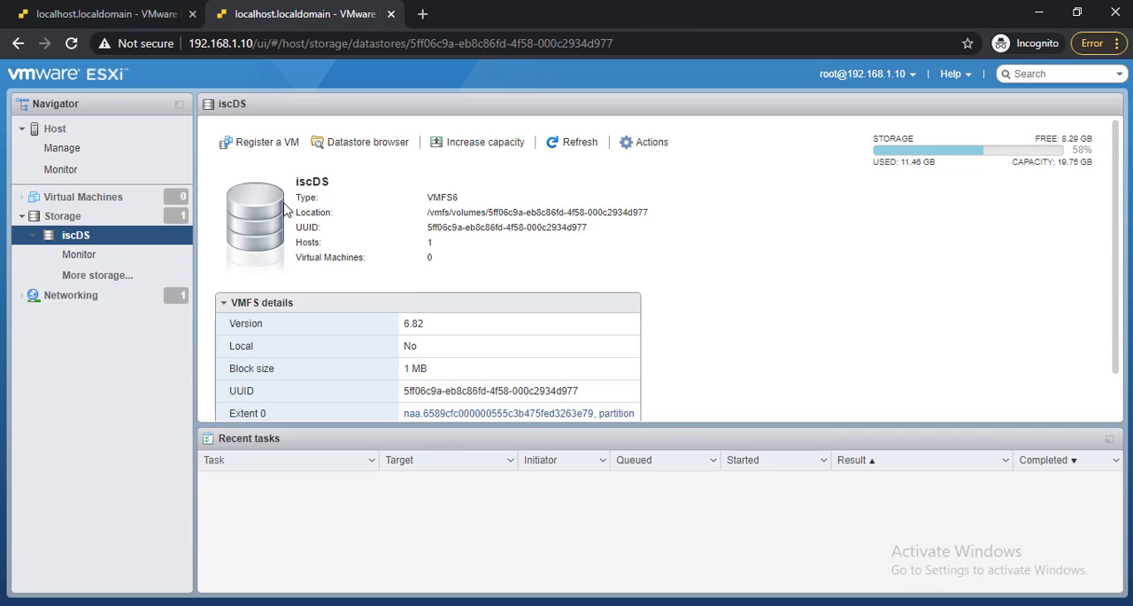
{"action": "left_click", "coordinate": [265, 147]}
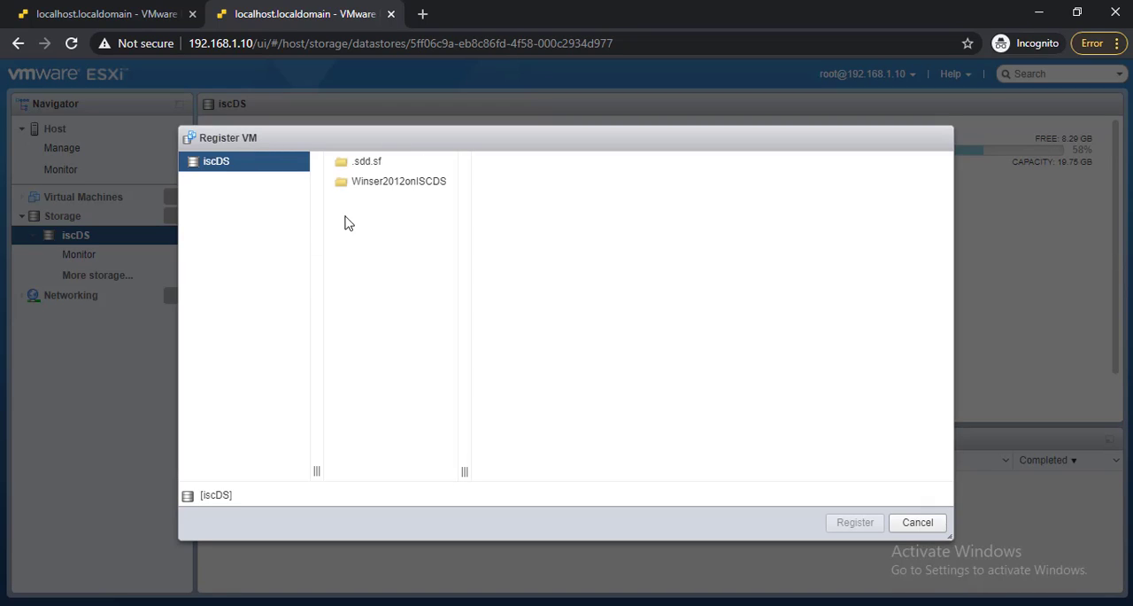
{"action": "left_click", "coordinate": [361, 183]}
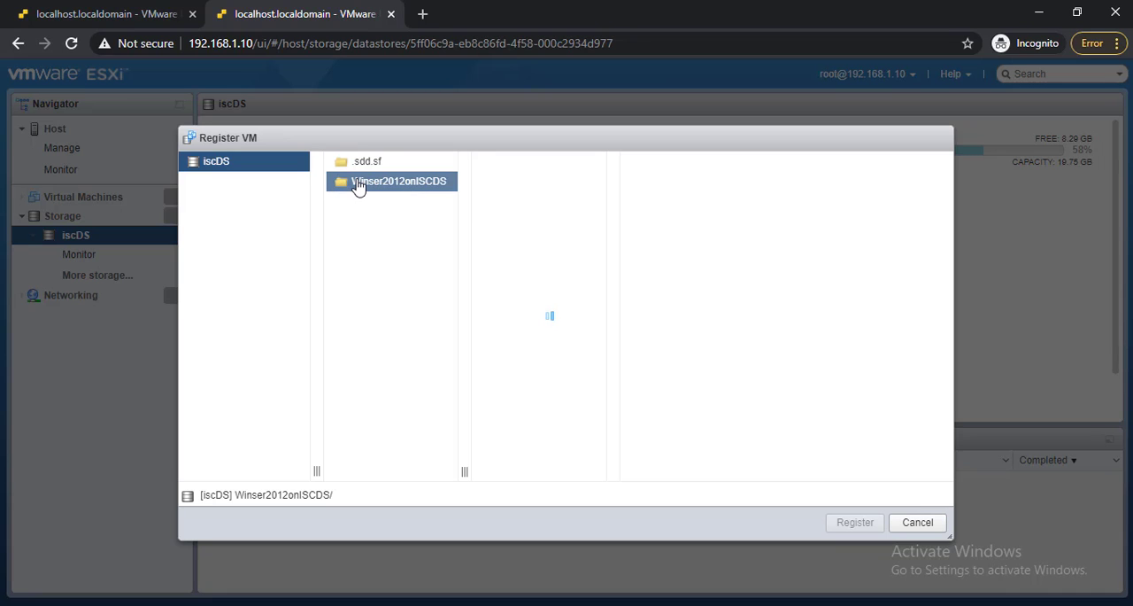
{"action": "left_click", "coordinate": [918, 523]}
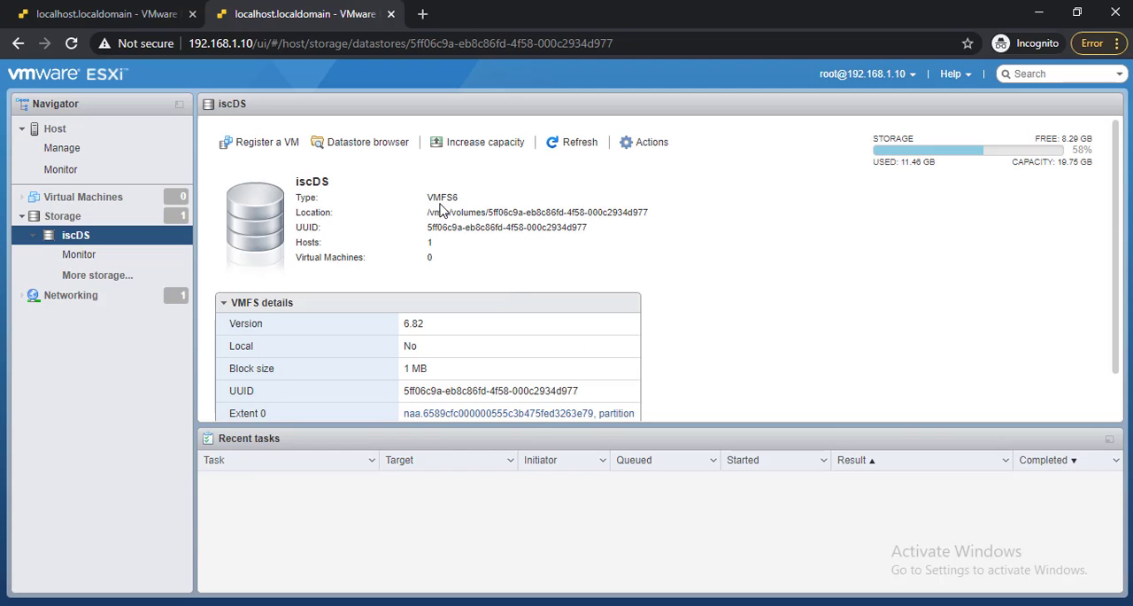
Register the virtual machine from Winser2012onISCDS.vmx, in the Winser2012onISCDS folder of iscDS, on host 192.168.1.10.
{"action": "left_click", "coordinate": [396, 148]}
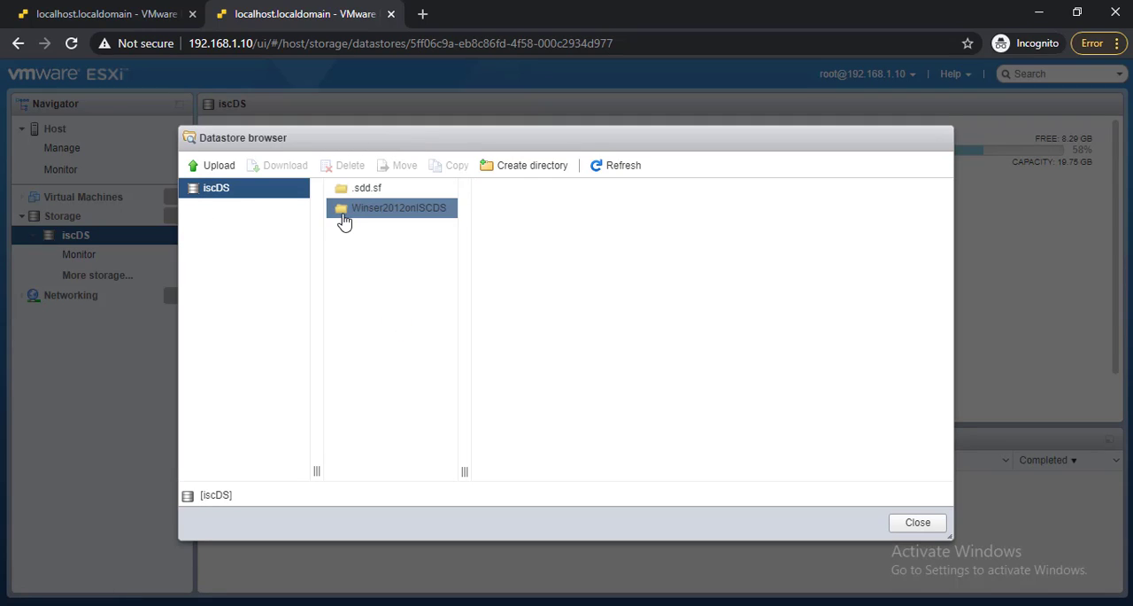
{"action": "left_click", "coordinate": [358, 221]}
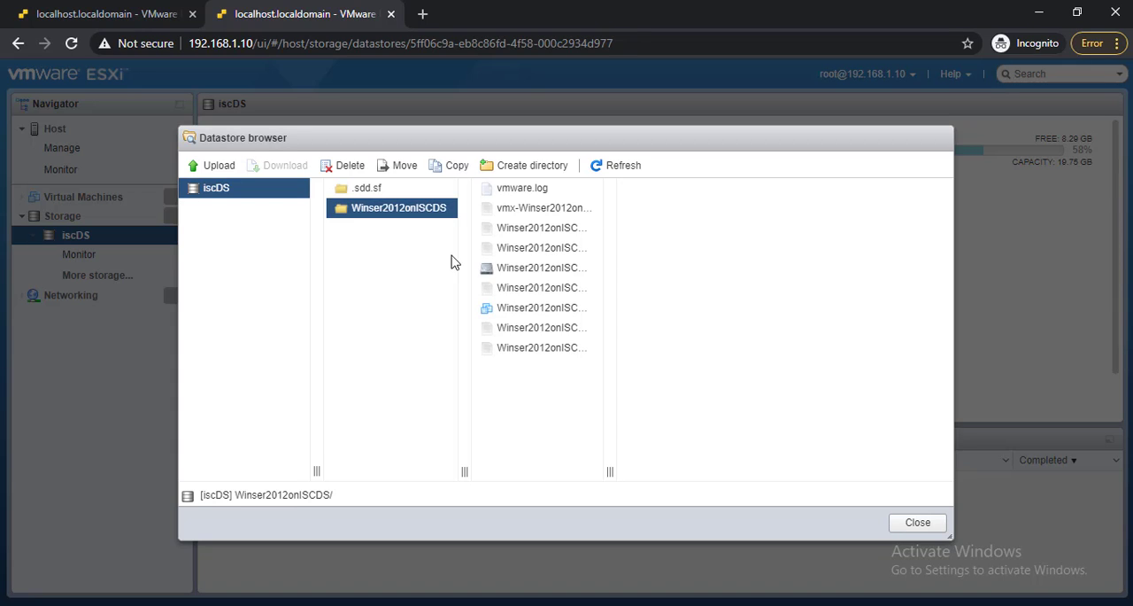
{"action": "left_click", "coordinate": [540, 309]}
{"action": "left_click_drag", "start_coordinate": [611, 471], "coordinate": [753, 453]}
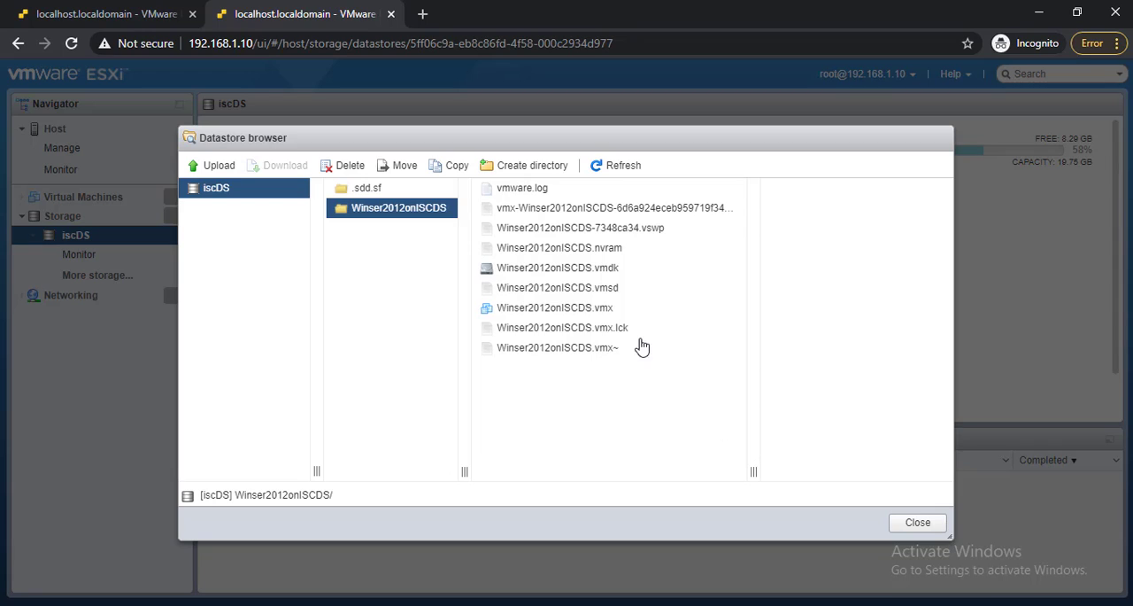
{"action": "left_click", "coordinate": [600, 308]}
{"action": "right_click", "coordinate": [600, 307]}
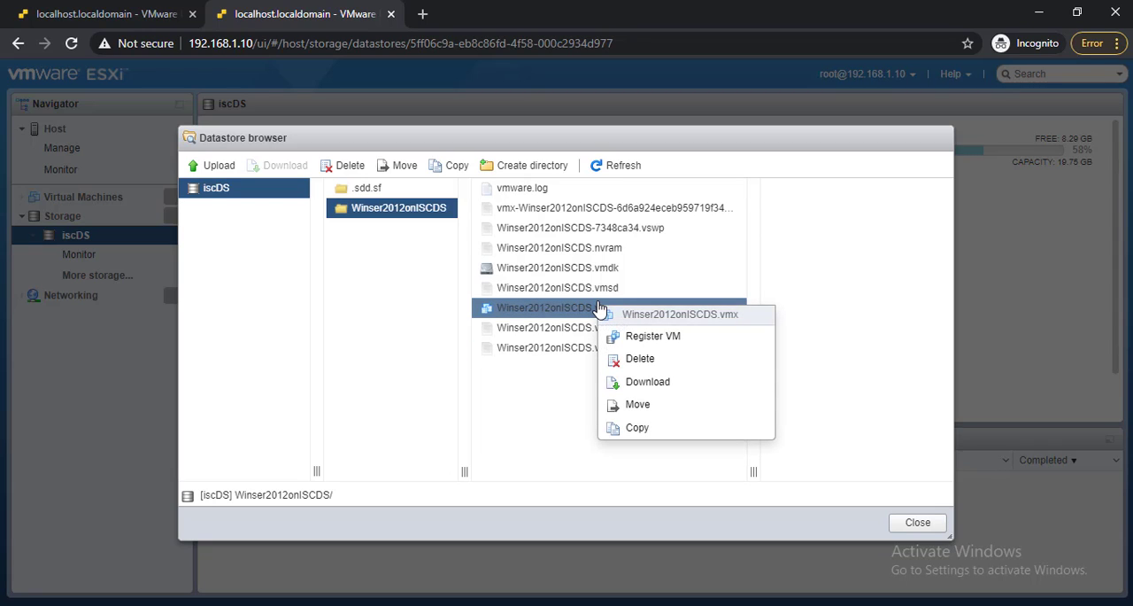
{"action": "left_click", "coordinate": [633, 342]}
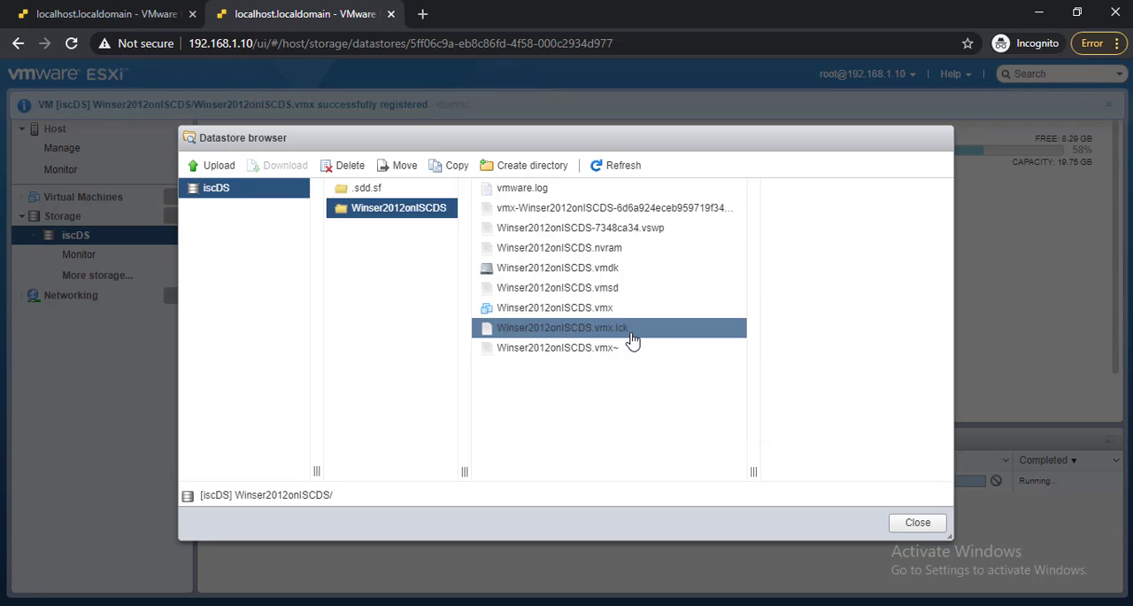
{"action": "left_click", "coordinate": [919, 522]}
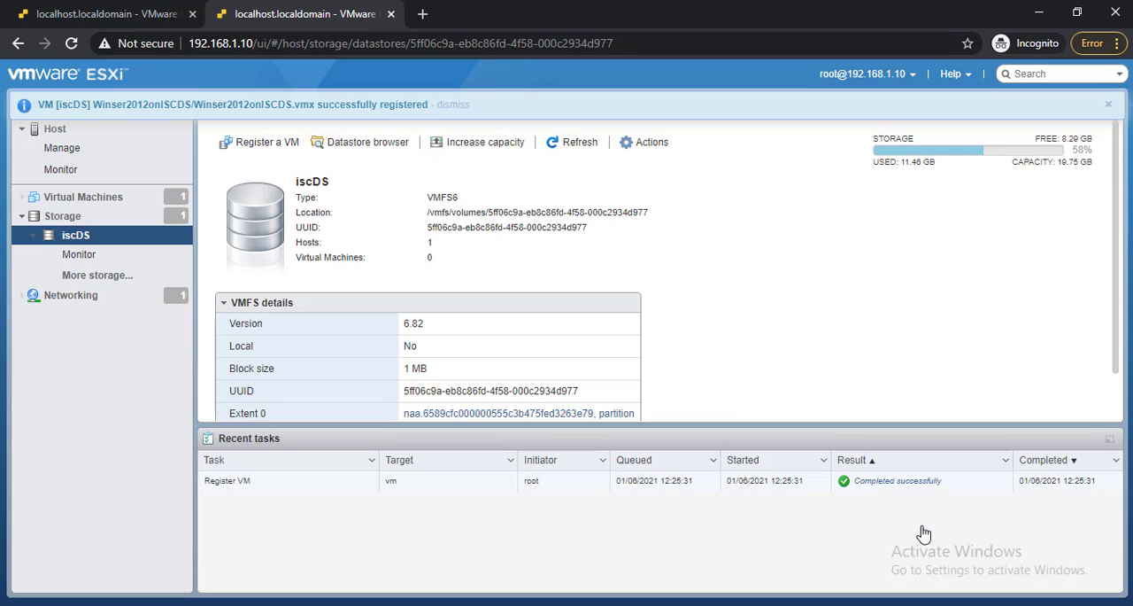
Power on Winser2012onISCDS on host 192.168.1.10 and open its console.
{"action": "left_click", "coordinate": [119, 202]}
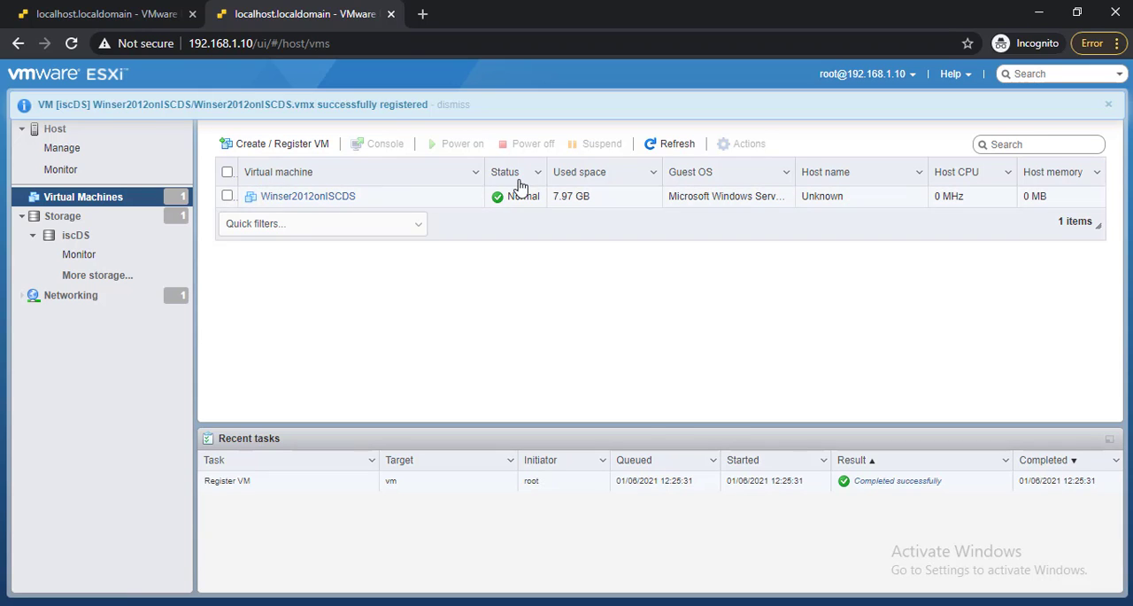
{"action": "left_click", "coordinate": [227, 196]}
{"action": "left_click", "coordinate": [478, 145]}
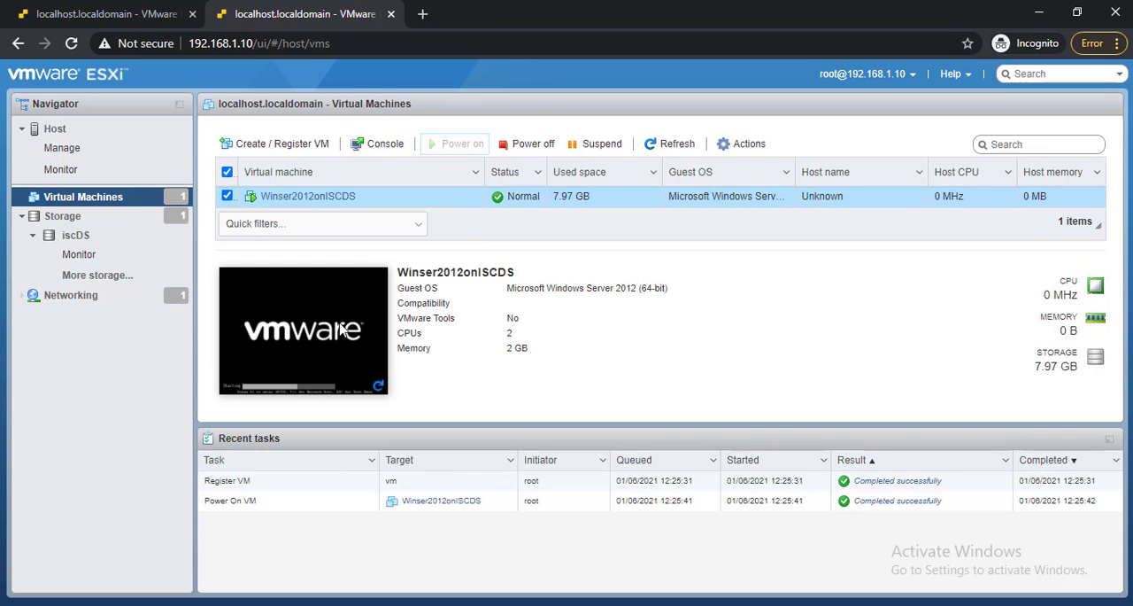
{"action": "left_click", "coordinate": [372, 321]}
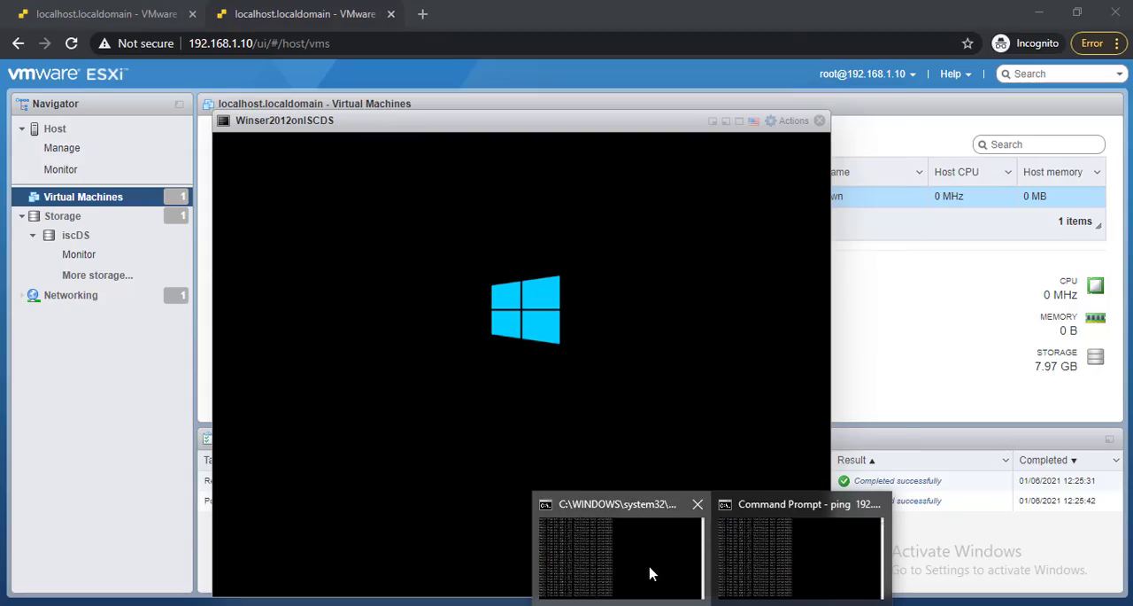
Show both ping windows again and compare the replies for 192.168.1.177 and 192.168.1.189.
{"action": "left_click", "coordinate": [650, 573]}
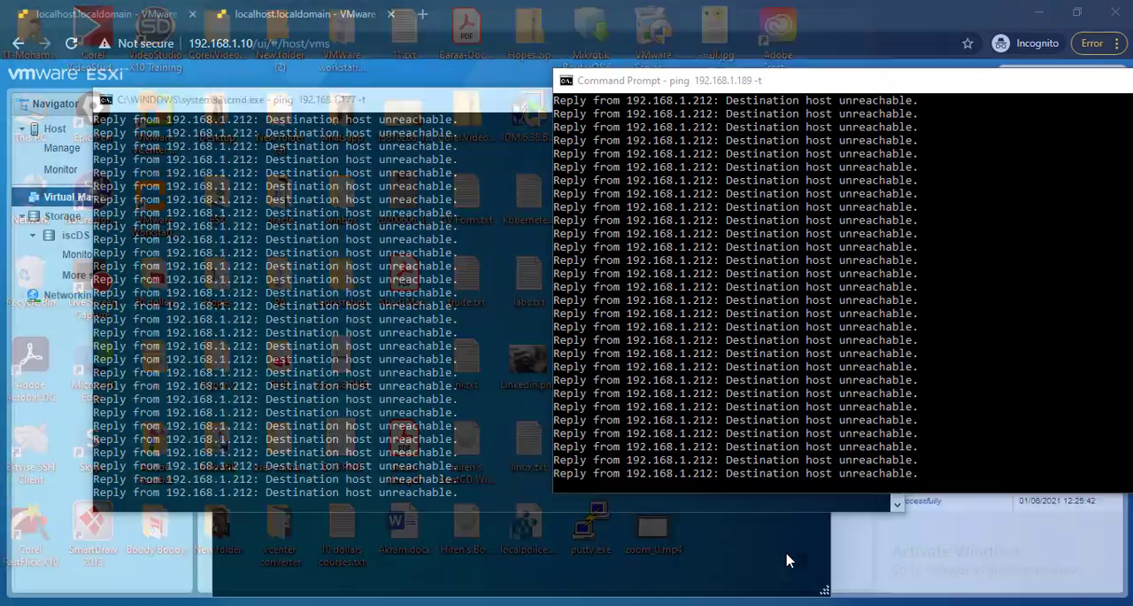
{"action": "left_click", "coordinate": [787, 555]}
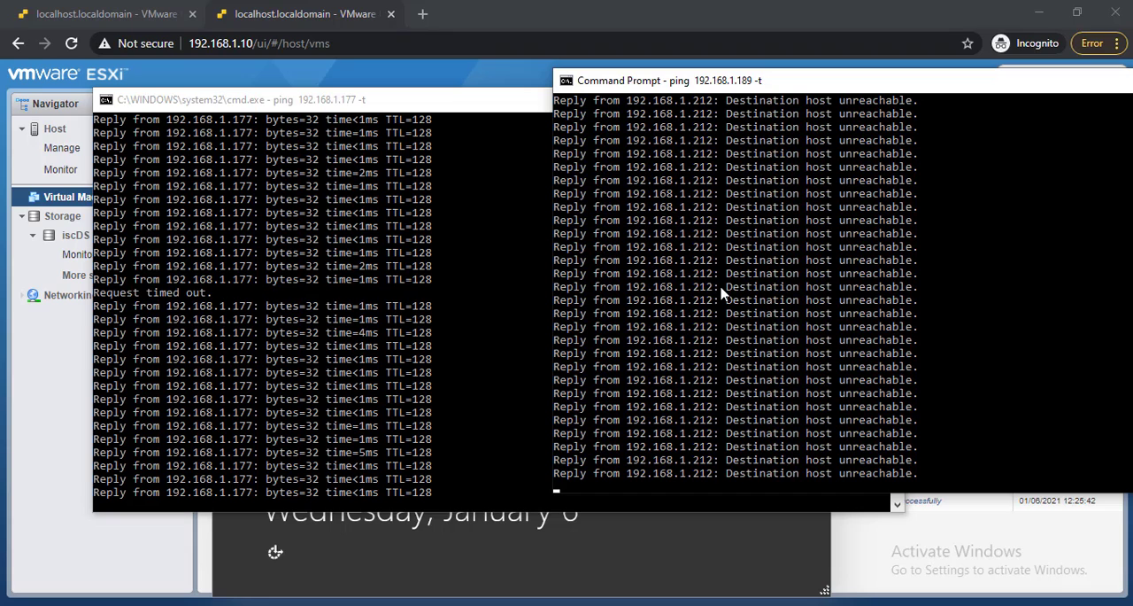
Return to the Winser2012onISCDS console and send Ctrl-Alt-Delete to its guest OS to reach the sign-in screen.
{"action": "left_click", "coordinate": [512, 513]}
{"action": "left_click", "coordinate": [487, 537]}
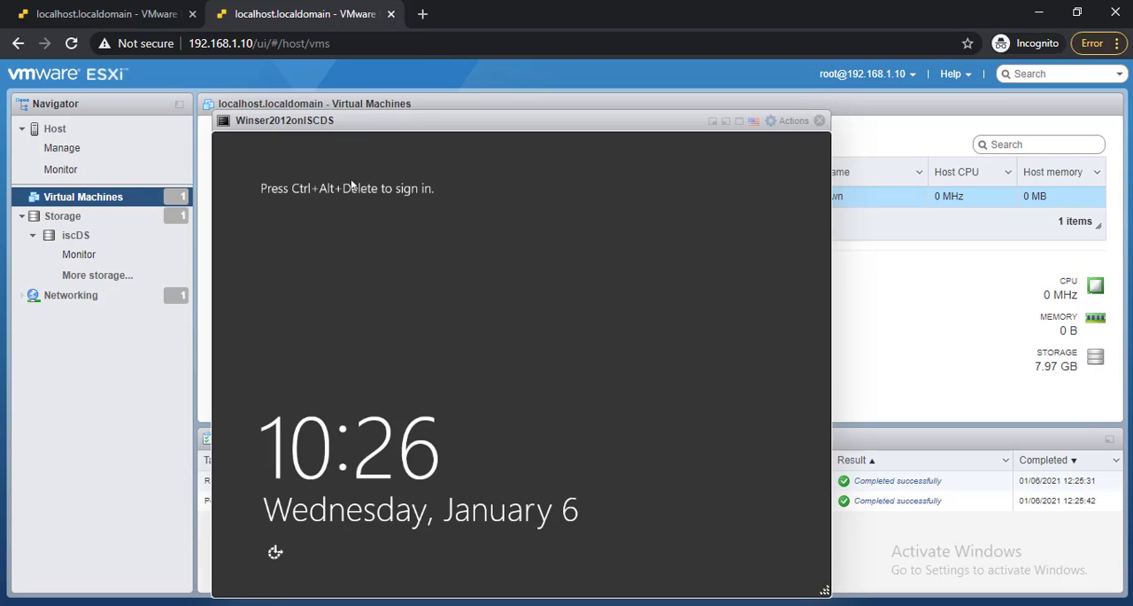
{"action": "right_click", "coordinate": [383, 127]}
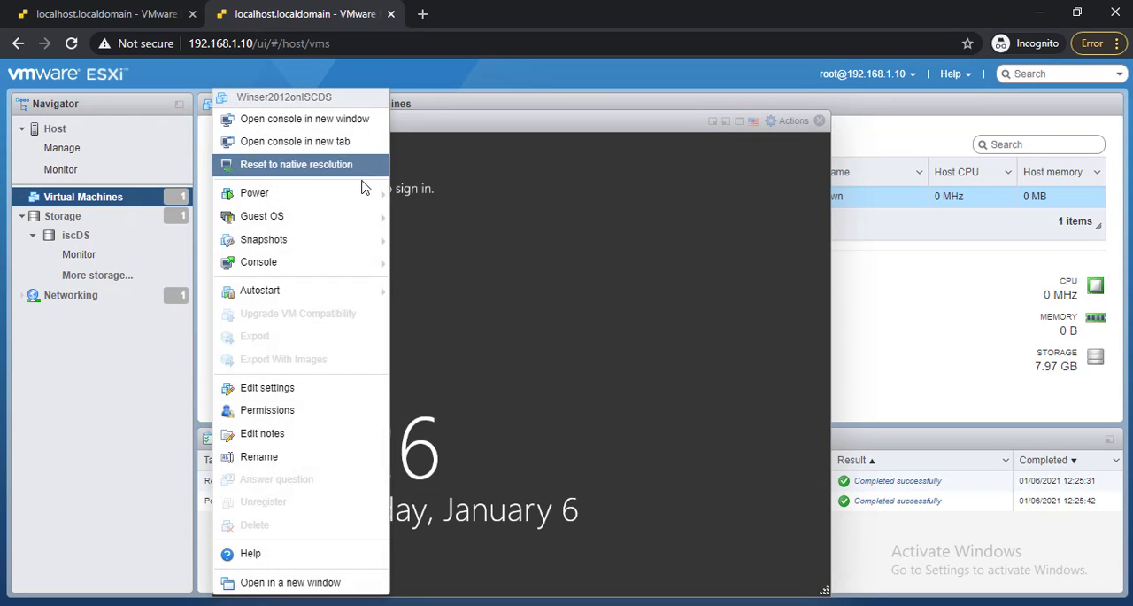
{"action": "mouse_move", "coordinate": [369, 203]}
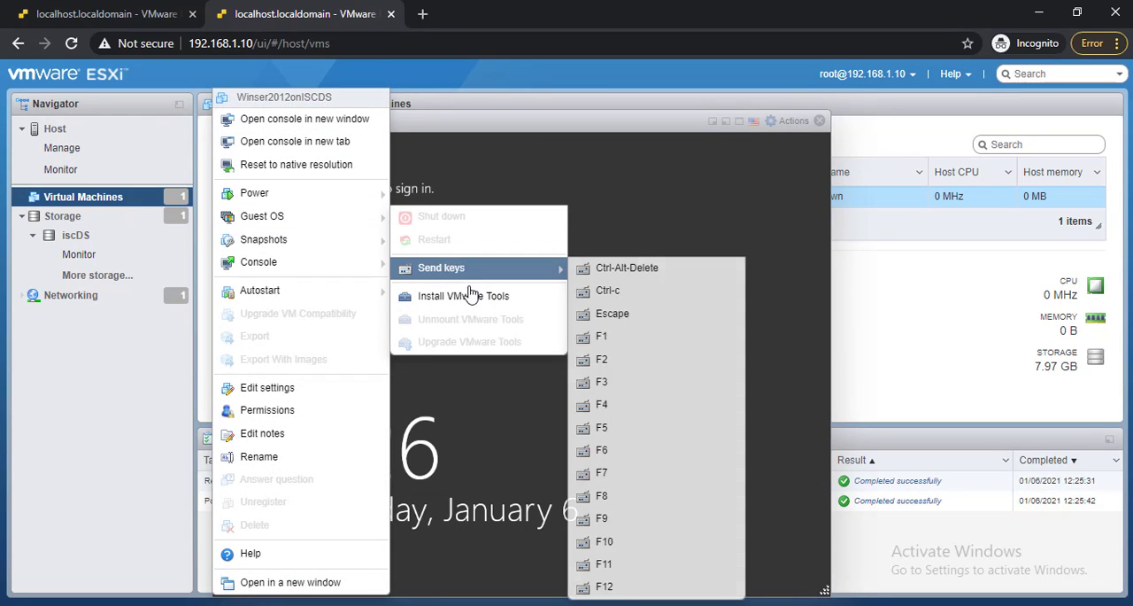
{"action": "mouse_move", "coordinate": [501, 277]}
{"action": "left_click", "coordinate": [597, 270]}
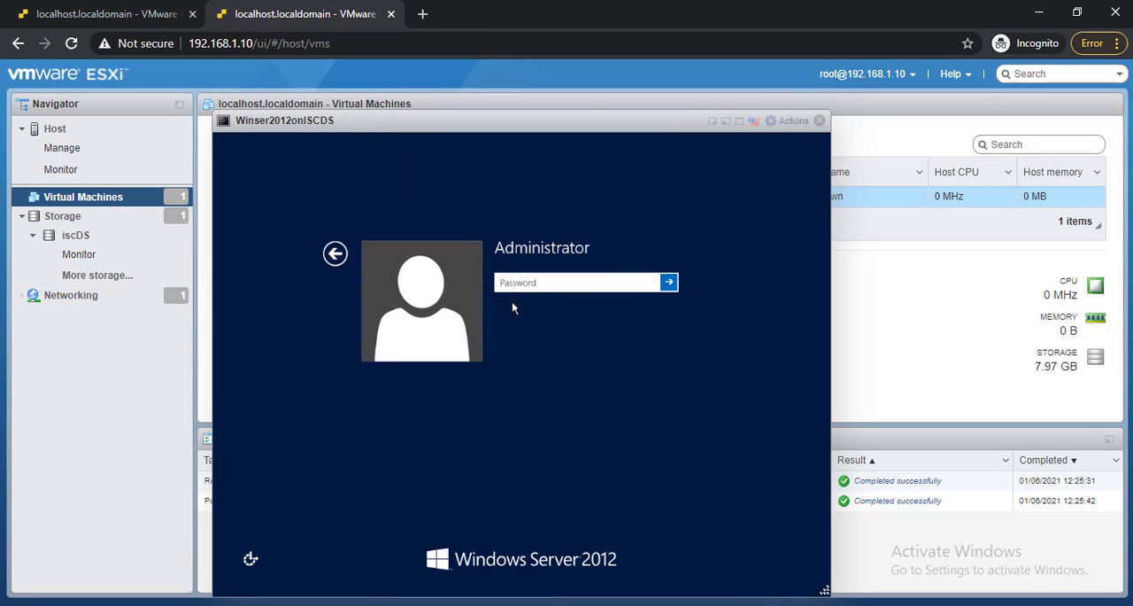
Sign in to Windows Server 2012 as Administrator by entering the account password.
{"action": "left_click", "coordinate": [512, 278]}
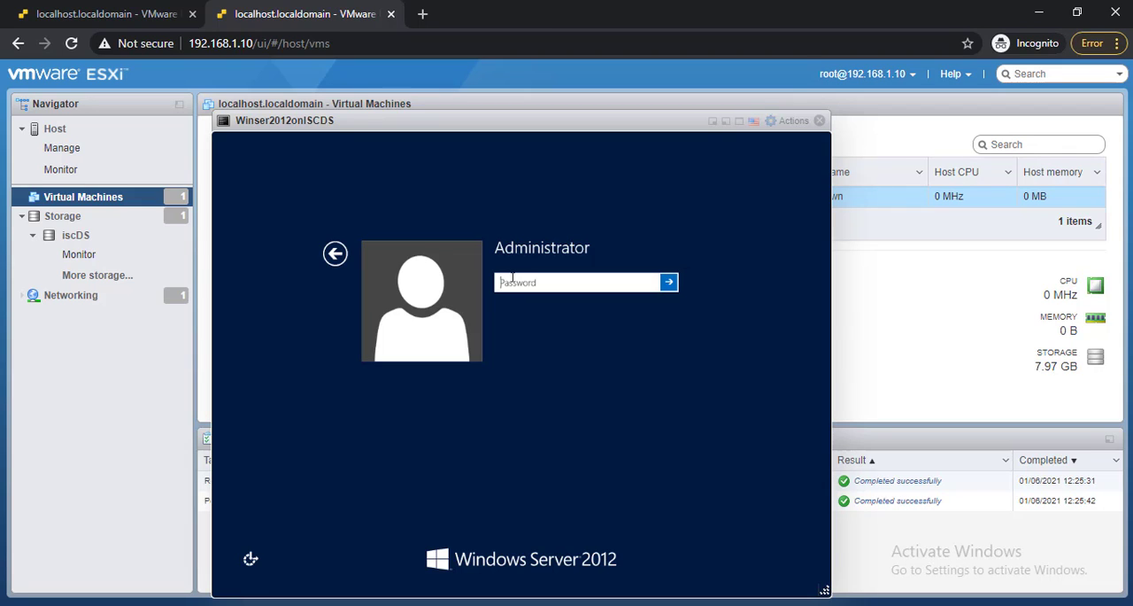
{"action": "type", "text": "••••••••"}
{"action": "key", "text": "Return"}
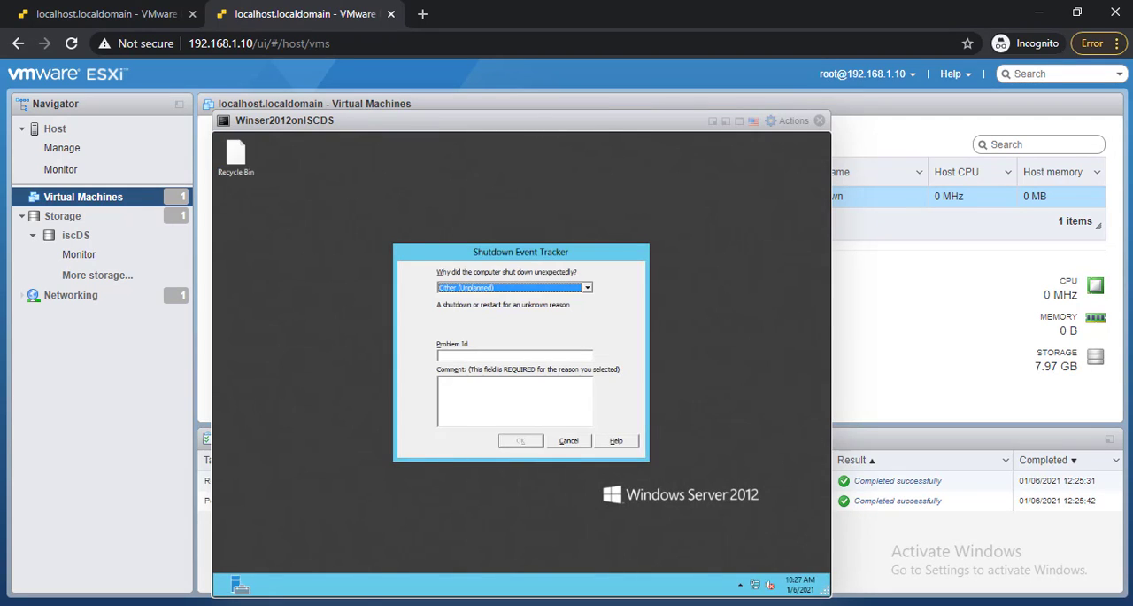
Submit "Security issue (Unplanned)" as the unexpected shutdown reason in Shutdown Event Tracker, and close Server Manager.
{"action": "left_click", "coordinate": [588, 288]}
{"action": "left_click", "coordinate": [540, 324]}
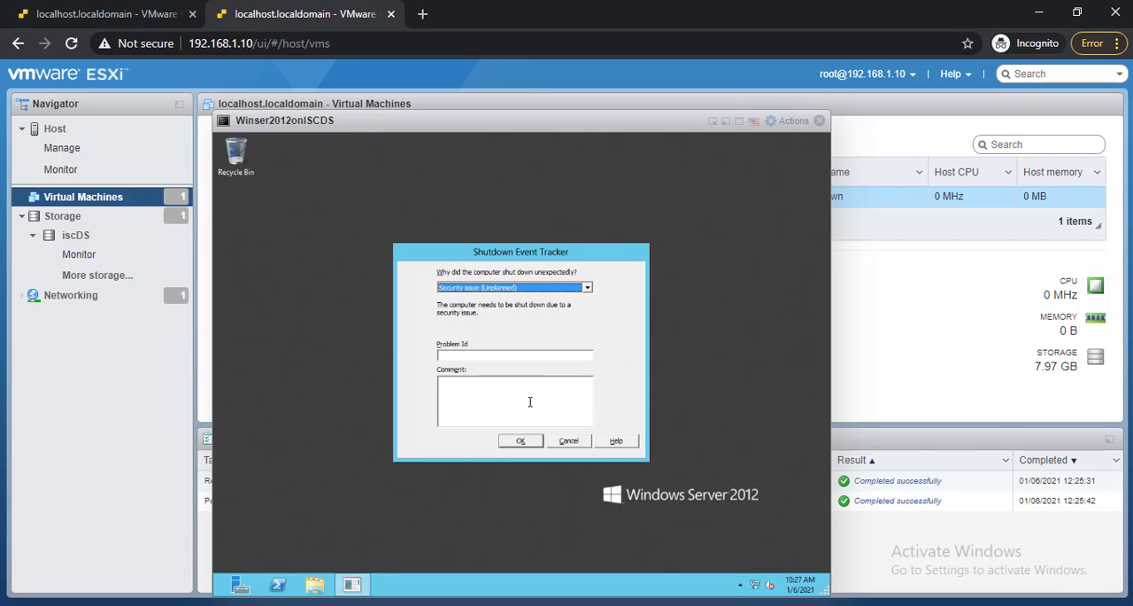
{"action": "left_click", "coordinate": [532, 445]}
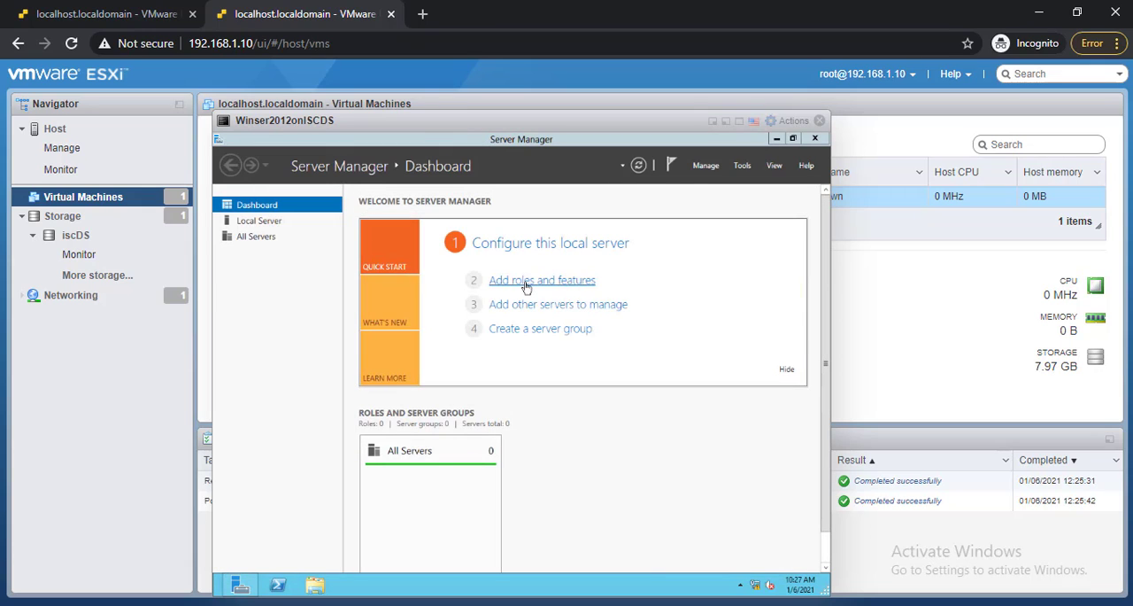
{"action": "left_click", "coordinate": [826, 139]}
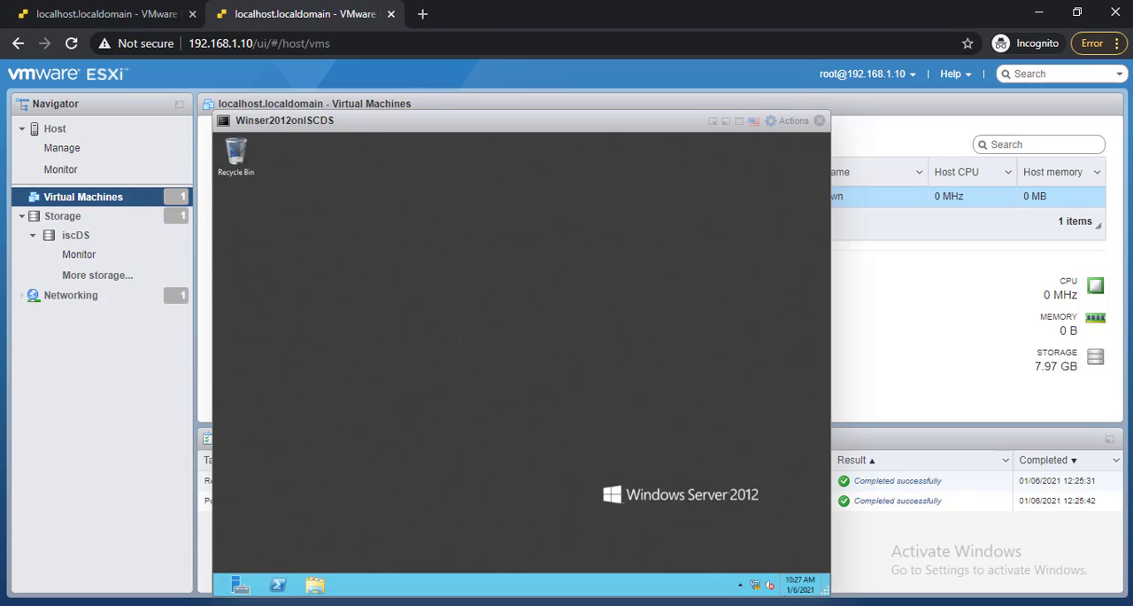
{"action": "left_click", "coordinate": [797, 605]}
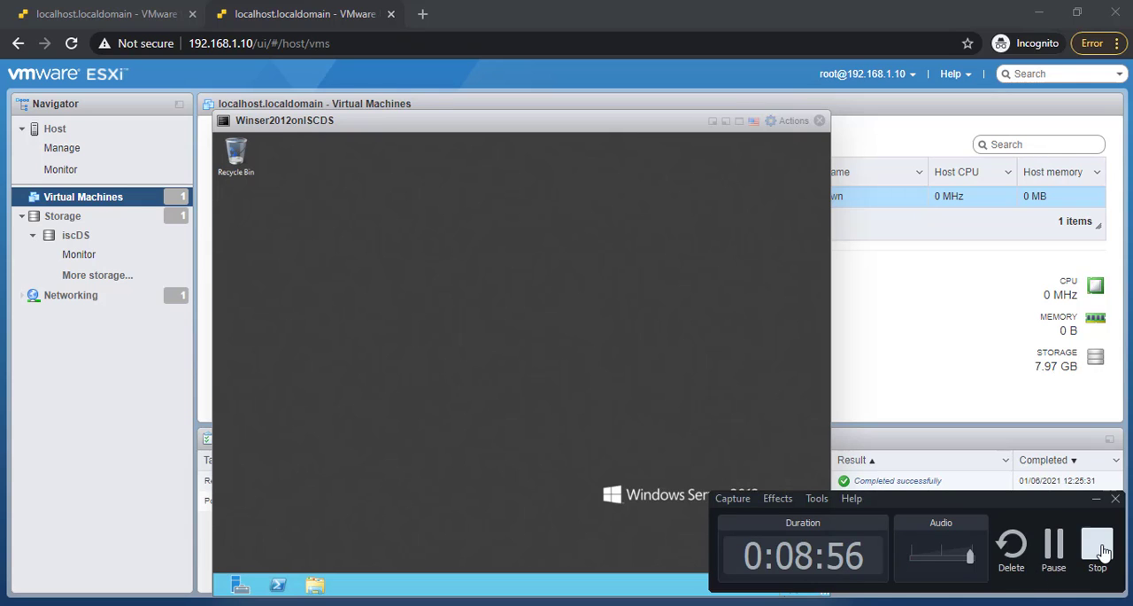
{"action": "left_click", "coordinate": [1105, 551]}
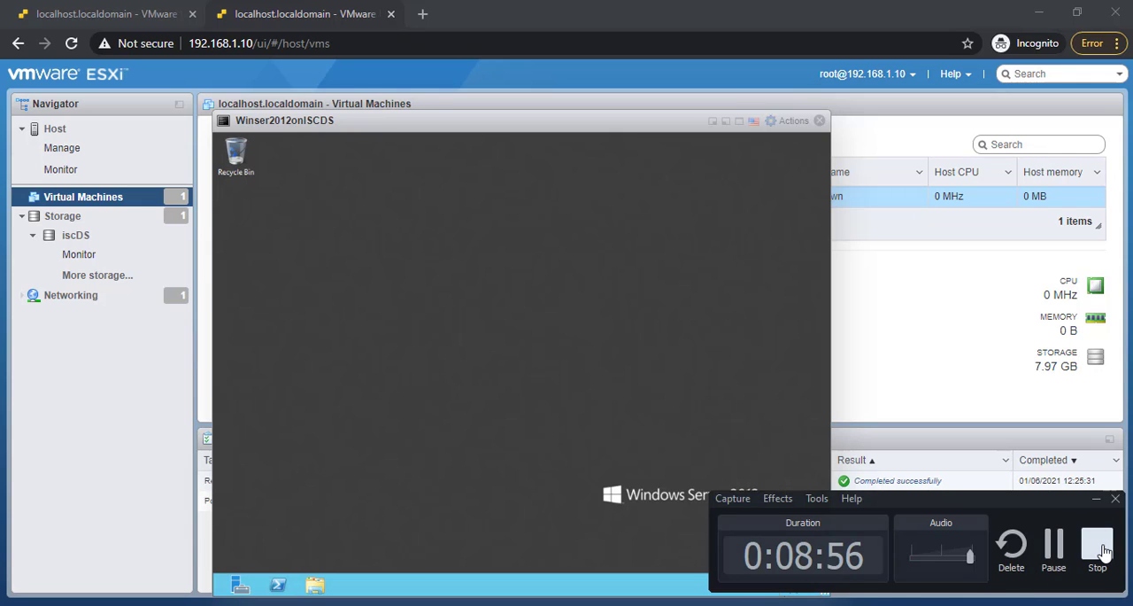